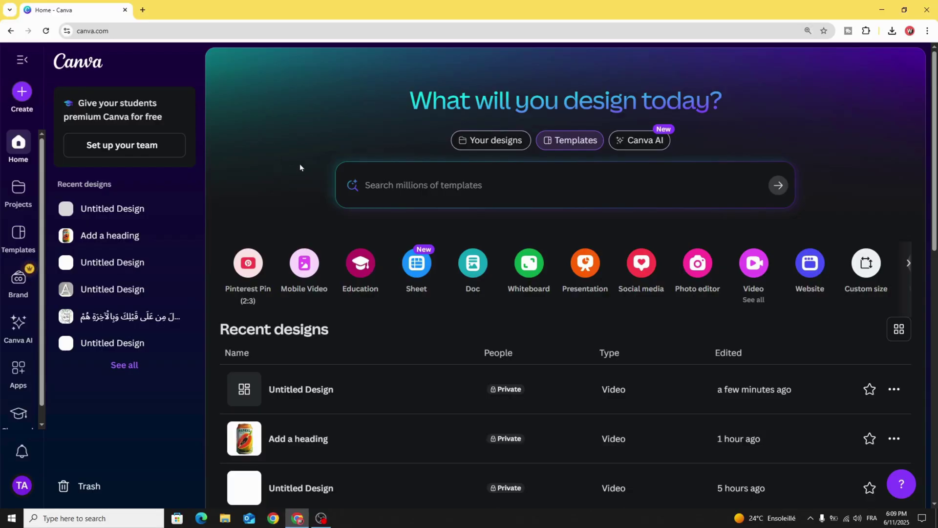
- Start a new blank 1920 × 1080 Video (Landscape) design from the Canva home page
{"action": "left_click", "coordinate": [754, 268]}
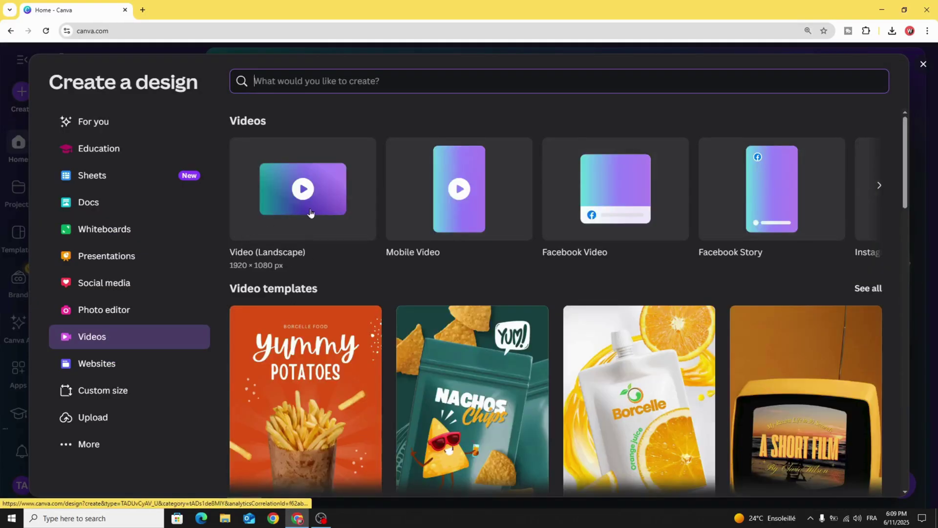
{"action": "left_click", "coordinate": [310, 212]}
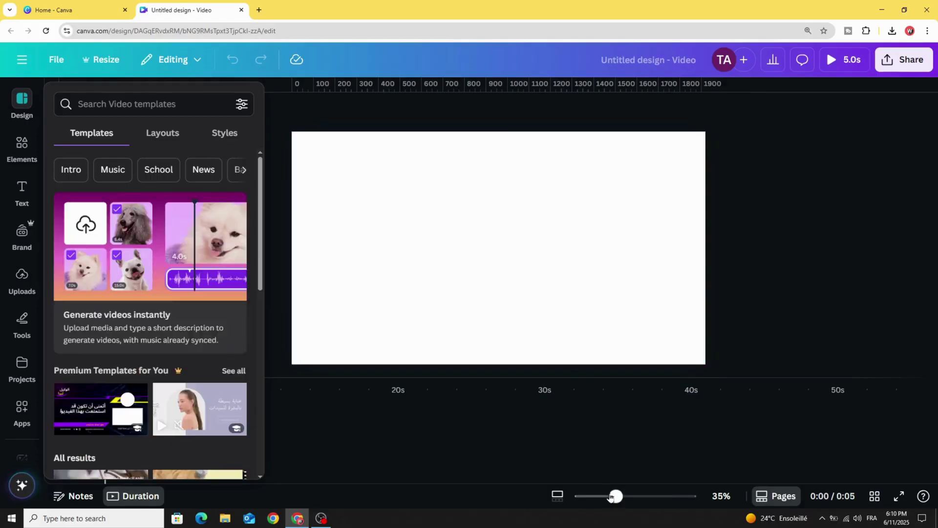
{"action": "left_click_drag", "start_coordinate": [613, 497], "coordinate": [611, 498]}
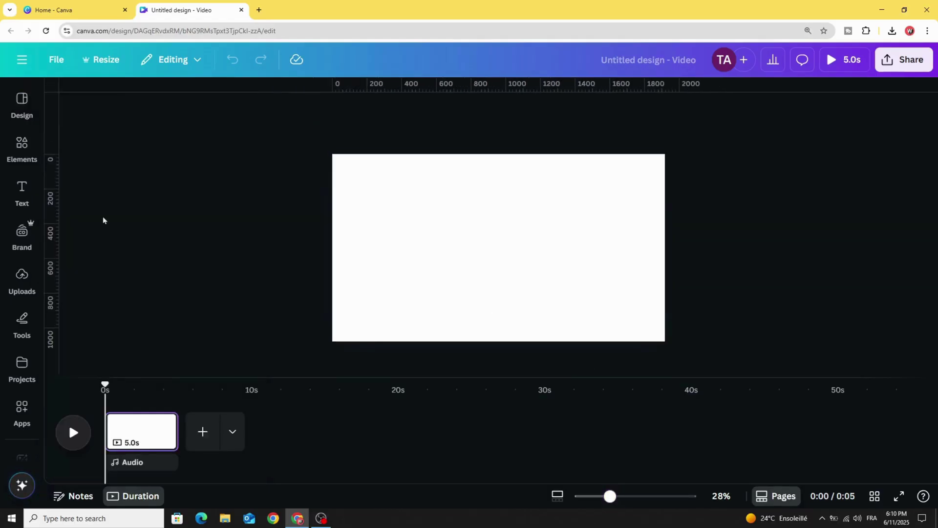
- Add a square shape from the Elements library to the page
{"action": "left_click", "coordinate": [21, 149]}
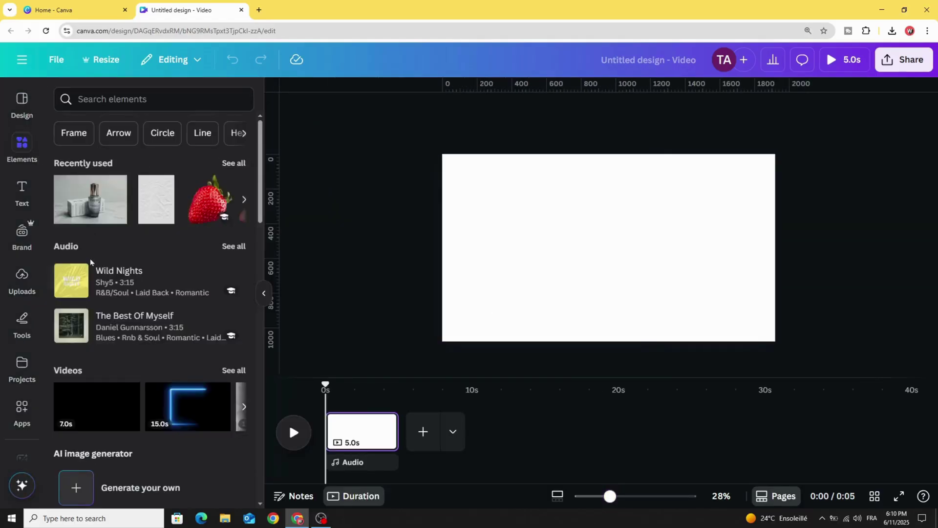
{"action": "scroll", "coordinate": [91, 265], "scroll_direction": "down", "scroll_amount": 5}
{"action": "scroll", "coordinate": [90, 266], "scroll_direction": "down", "scroll_amount": 9}
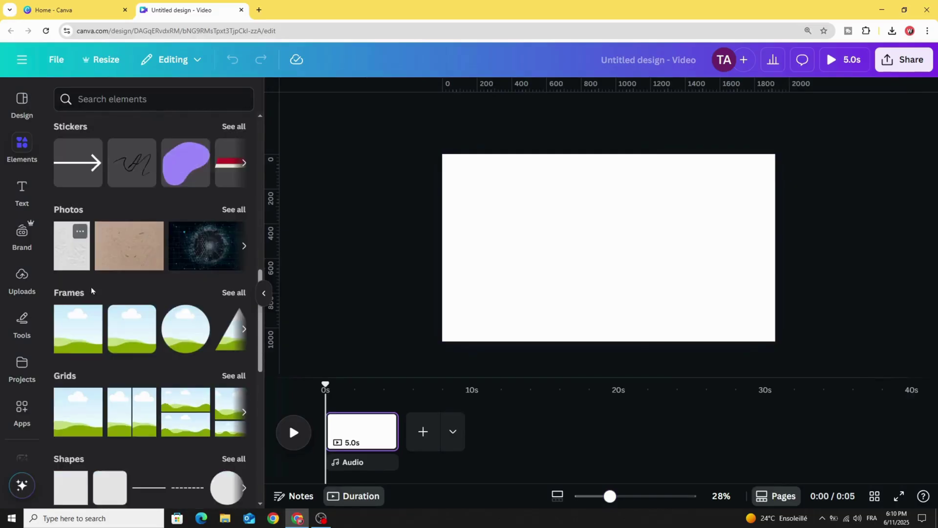
{"action": "scroll", "coordinate": [93, 327], "scroll_direction": "down", "scroll_amount": 1}
{"action": "left_click", "coordinate": [62, 339]}
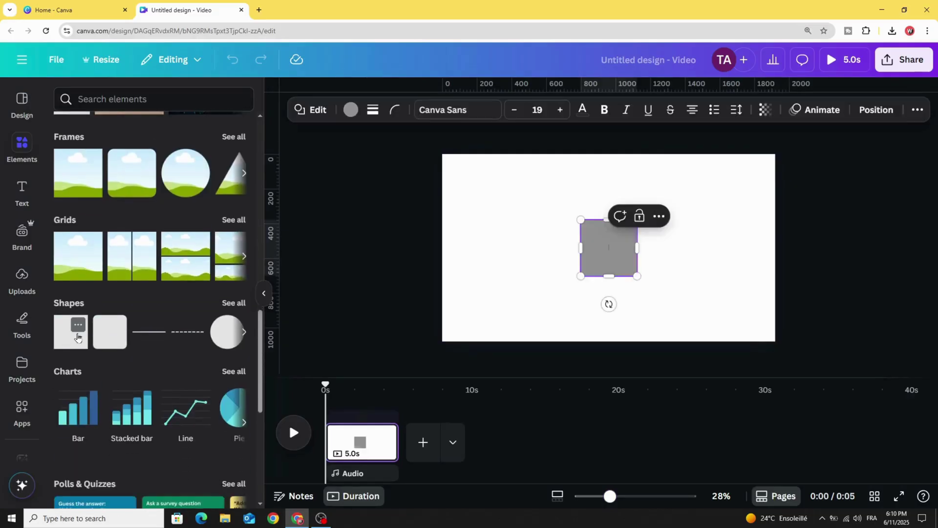
- Stretch the square into a rectangle covering the whole page, past its left and right edges
{"action": "left_click", "coordinate": [448, 267]}
{"action": "left_click", "coordinate": [599, 252]}
{"action": "left_click_drag", "start_coordinate": [599, 252], "coordinate": [477, 188]}
{"action": "left_click_drag", "start_coordinate": [592, 203], "coordinate": [804, 217]}
{"action": "left_click_drag", "start_coordinate": [608, 211], "coordinate": [609, 342]}
{"action": "left_click_drag", "start_coordinate": [434, 252], "coordinate": [368, 255]}
{"action": "left_click_drag", "start_coordinate": [776, 248], "coordinate": [850, 248]}
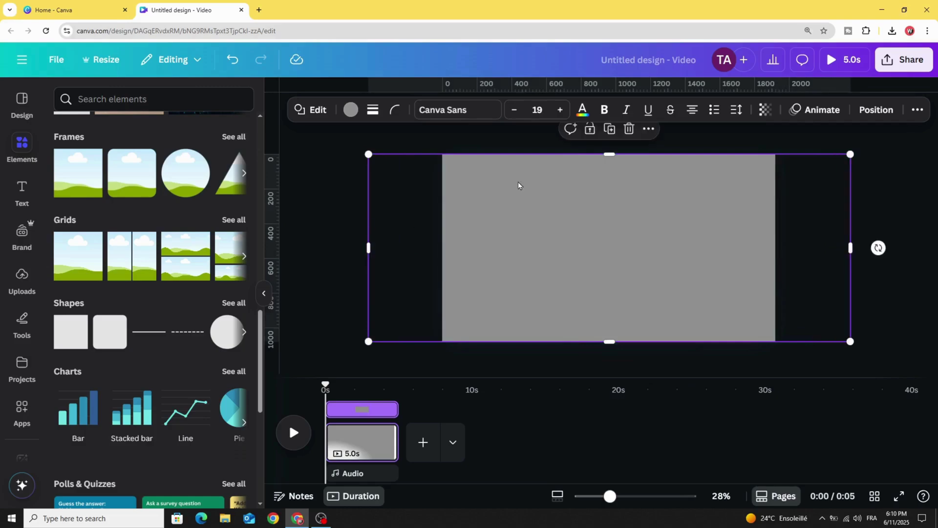
- Make the rectangle white and show the uploaded images
{"action": "left_click", "coordinate": [350, 109]}
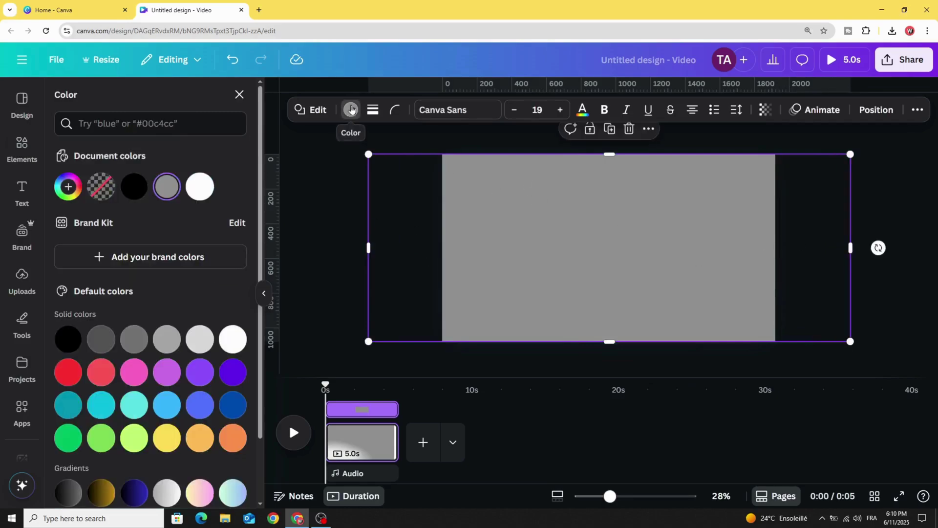
{"action": "left_click", "coordinate": [236, 342]}
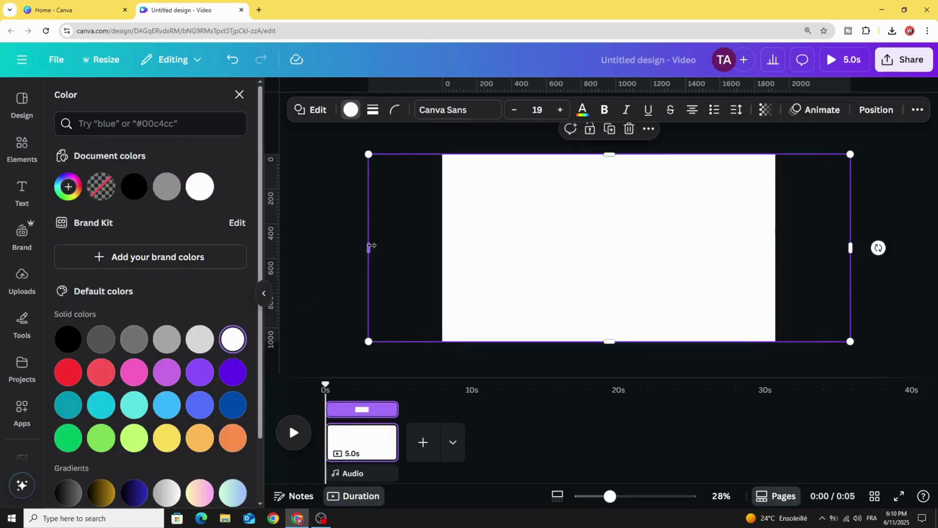
{"action": "left_click", "coordinate": [19, 278]}
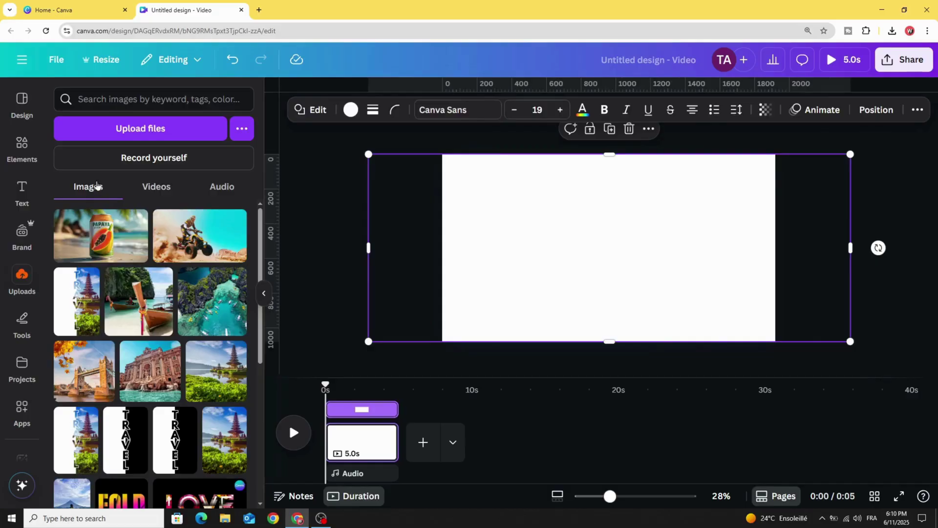
- Add the papaya can photo, remove its beach background, and enlarge it to fill the page, centred
{"action": "left_click", "coordinate": [101, 242]}
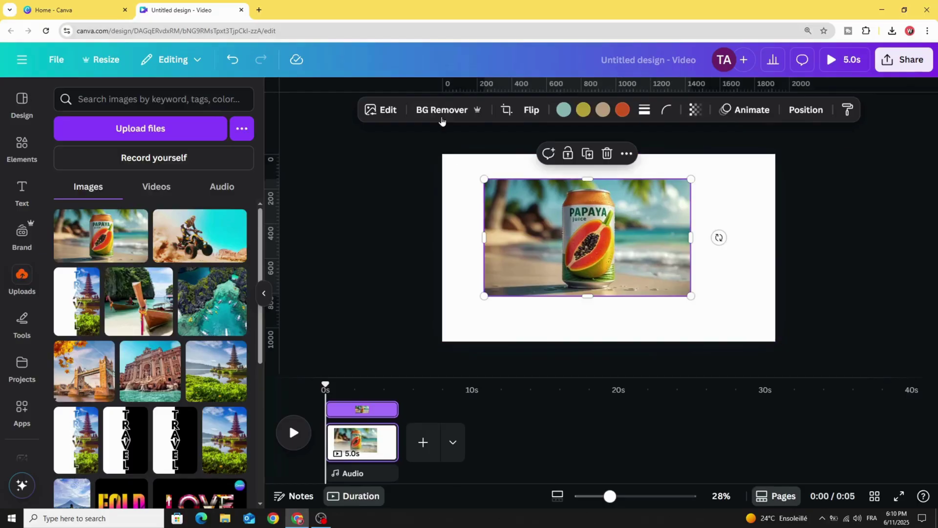
{"action": "left_click", "coordinate": [435, 110]}
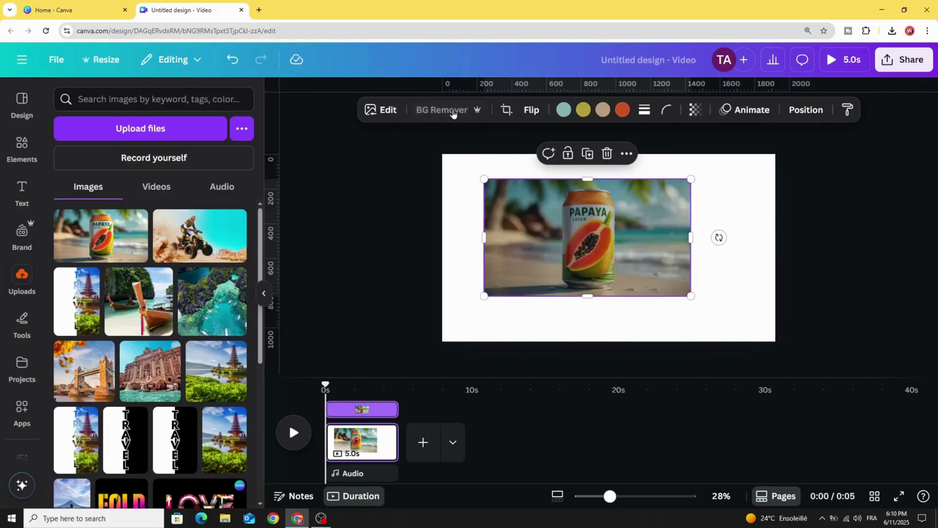
{"action": "left_click_drag", "start_coordinate": [591, 249], "coordinate": [549, 223]}
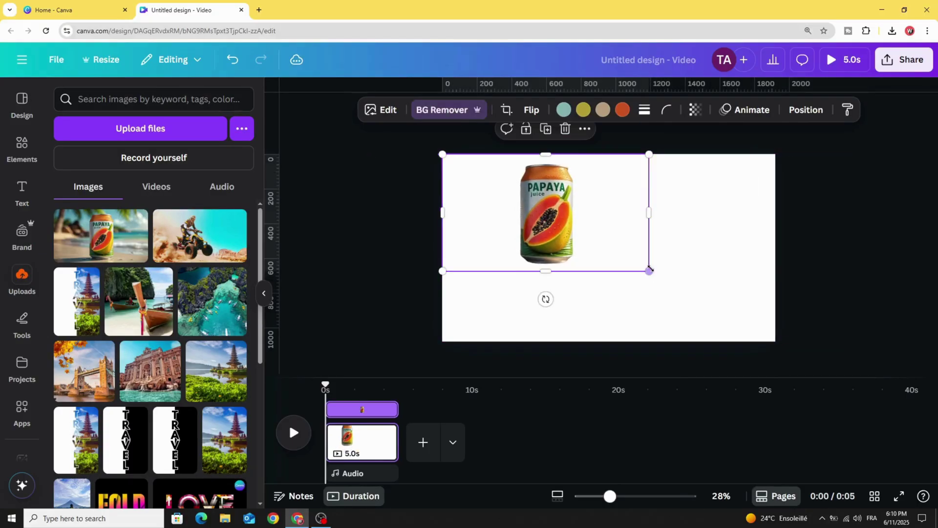
{"action": "left_click_drag", "start_coordinate": [649, 270], "coordinate": [775, 341]}
{"action": "left_click_drag", "start_coordinate": [652, 263], "coordinate": [656, 264]}
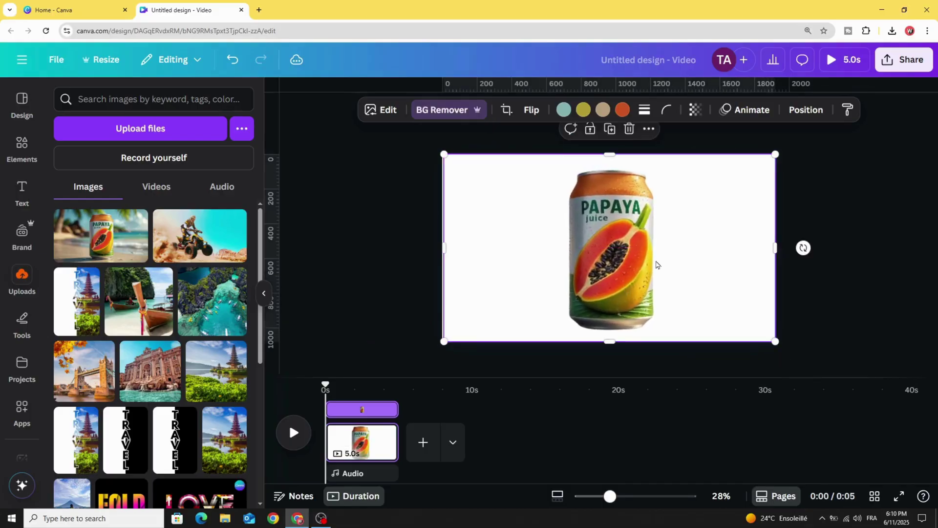
- Give the can image the Chroma Wave entrance animation
{"action": "left_click", "coordinate": [749, 112]}
{"action": "scroll", "coordinate": [187, 373], "scroll_direction": "down", "scroll_amount": 1}
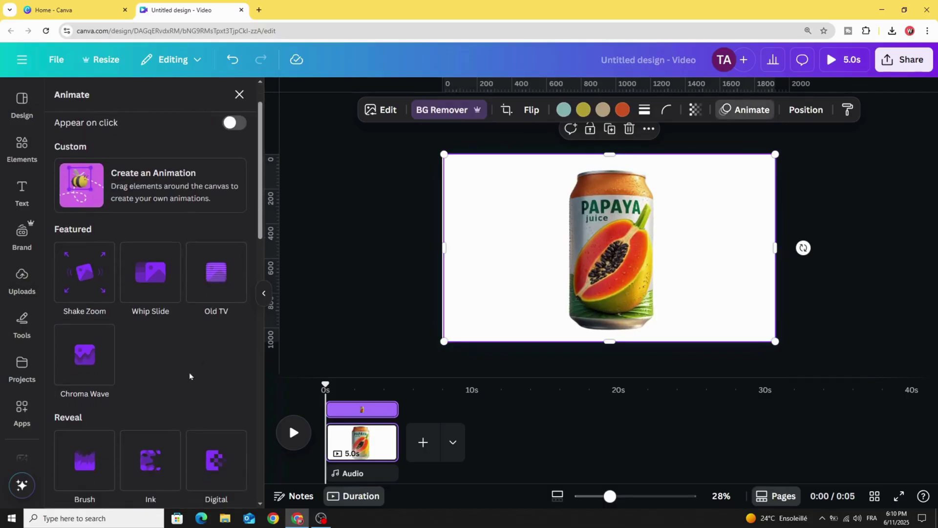
{"action": "left_click", "coordinate": [83, 353]}
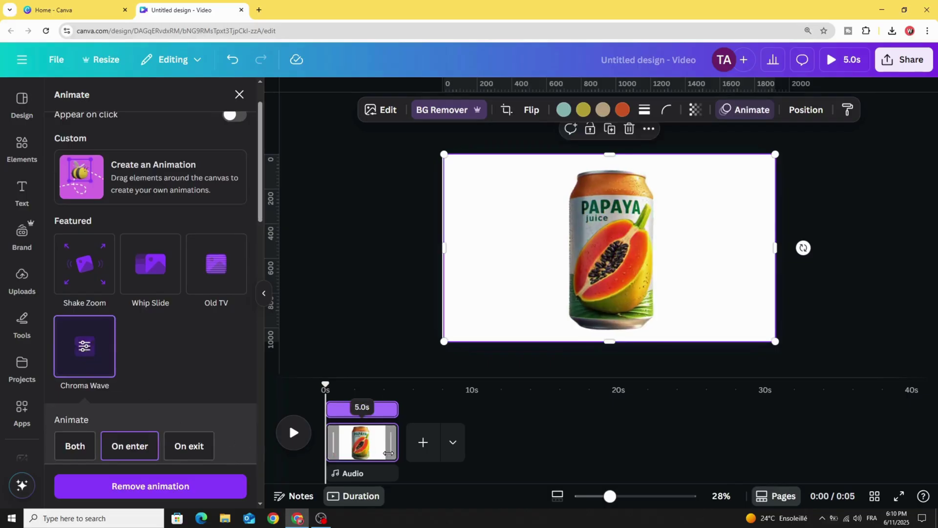
- Trim the page to 2.2s and duplicate it, moving playback to the second page
{"action": "left_click_drag", "start_coordinate": [379, 457], "coordinate": [347, 447]}
{"action": "left_click", "coordinate": [343, 434]}
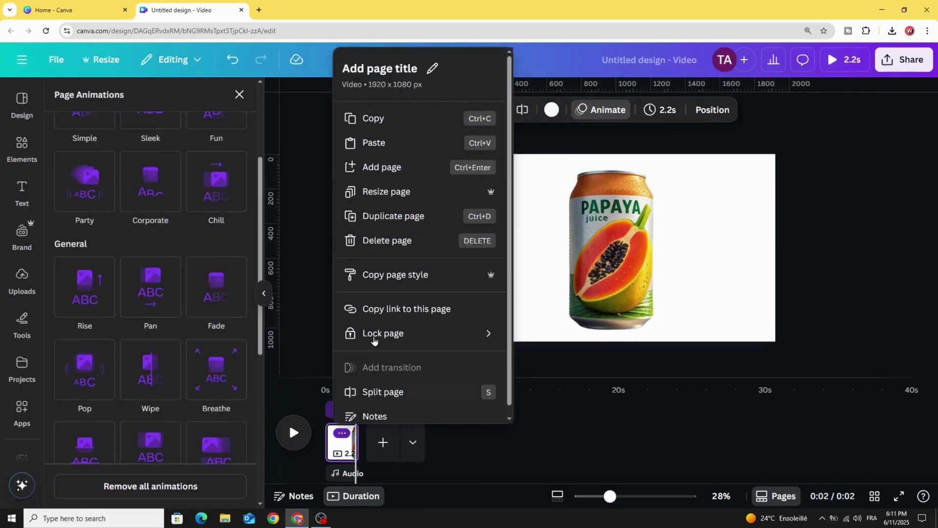
{"action": "left_click", "coordinate": [394, 216]}
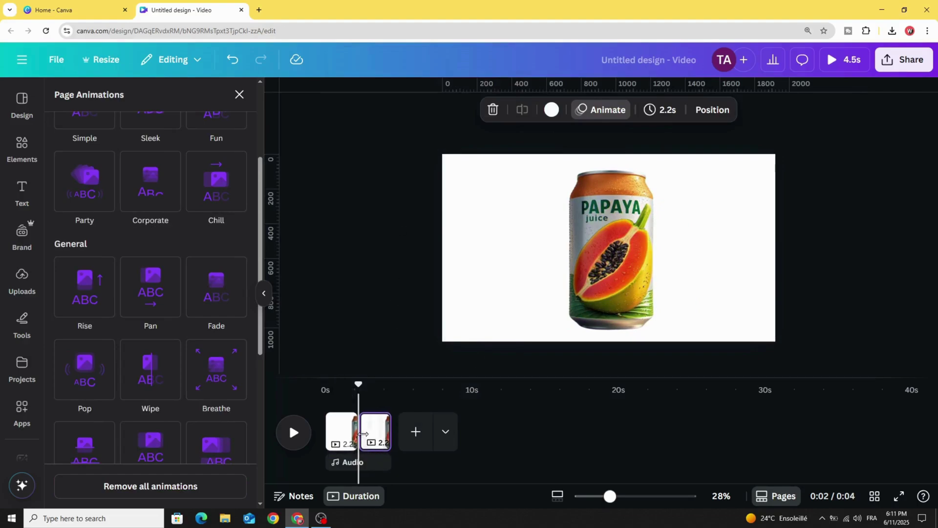
{"action": "left_click_drag", "start_coordinate": [359, 384], "coordinate": [382, 391]}
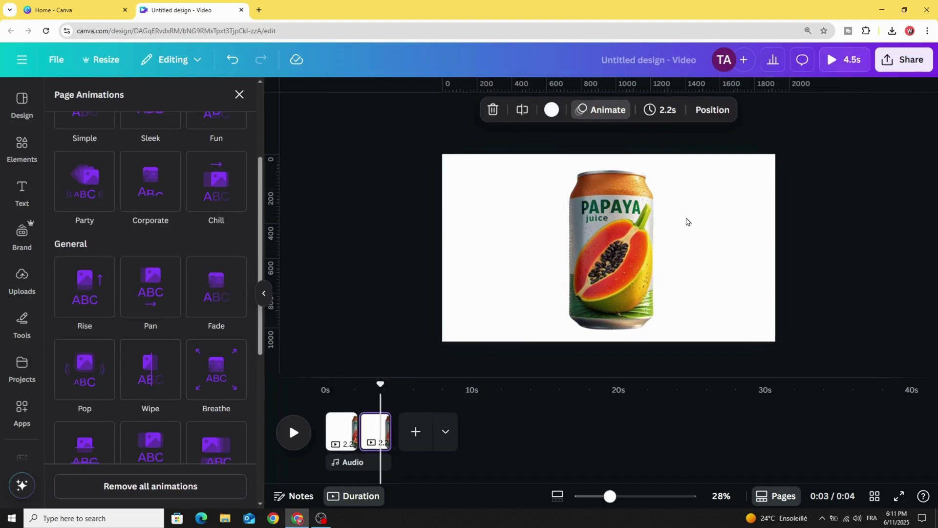
- On page 2, remove the can's animation and shrink it to a small centred can
{"action": "left_click", "coordinate": [597, 247]}
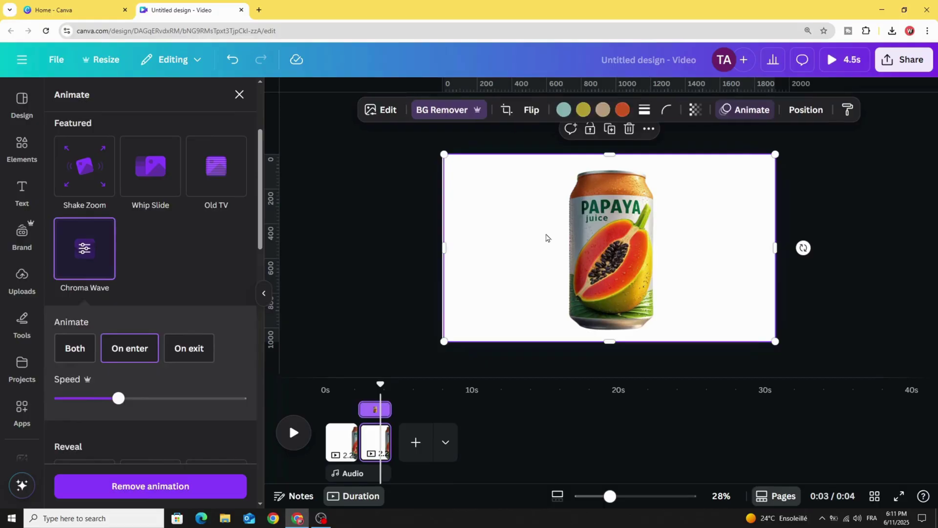
{"action": "left_click", "coordinate": [170, 490]}
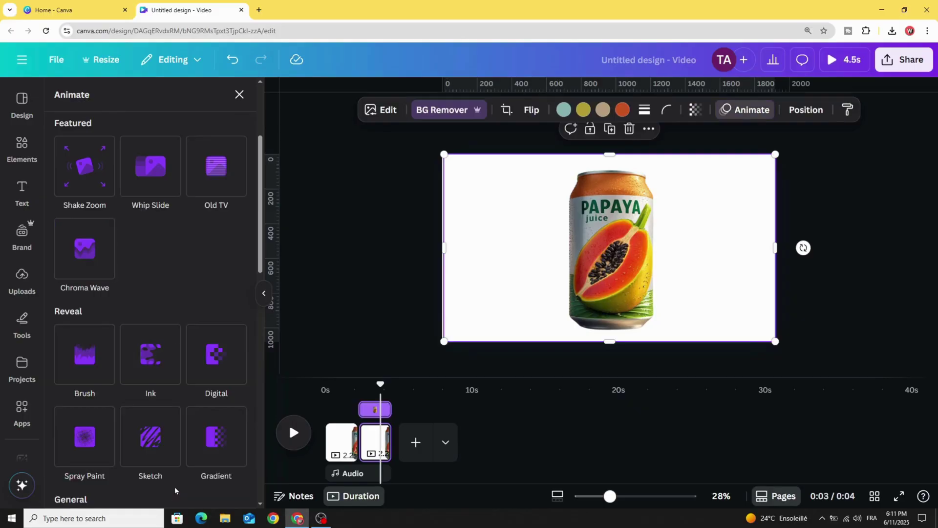
{"action": "left_click_drag", "start_coordinate": [749, 171], "coordinate": [586, 266]}
{"action": "left_click_drag", "start_coordinate": [525, 309], "coordinate": [604, 266]}
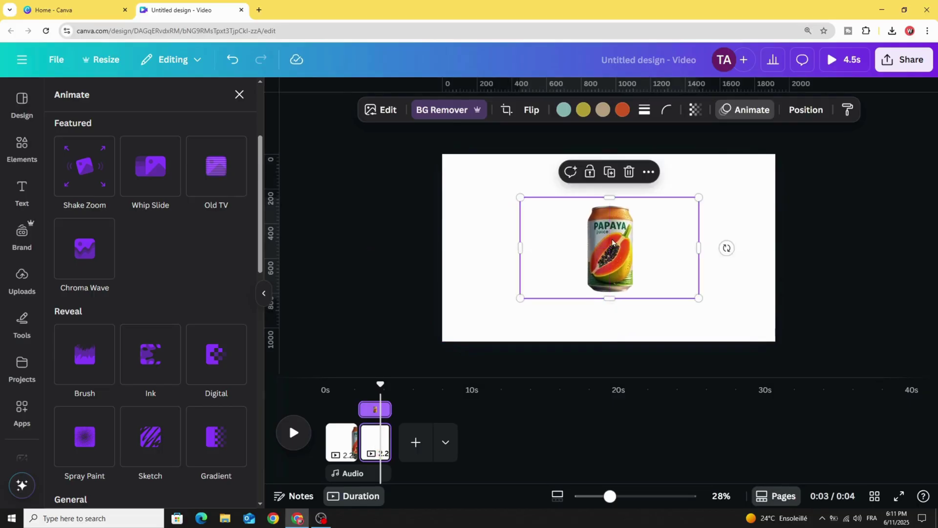
{"action": "left_click", "coordinate": [483, 233]}
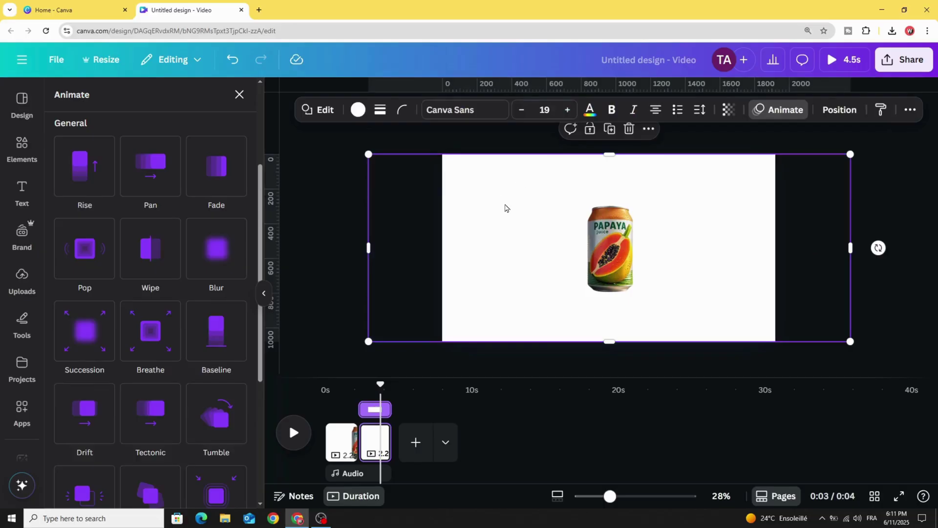
- Recolour page 2's background rectangle to orange #FF8A00 using the custom colour picker
{"action": "left_click", "coordinate": [358, 110]}
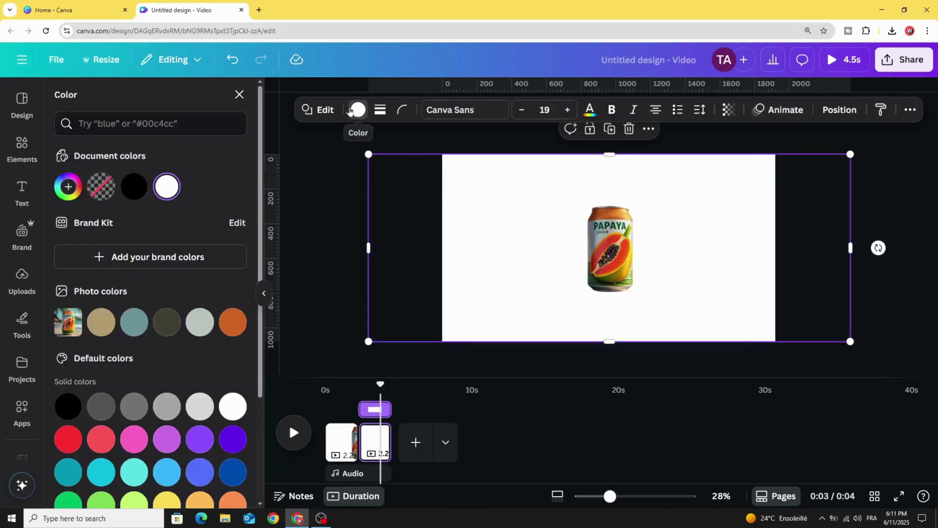
{"action": "left_click", "coordinate": [58, 189]}
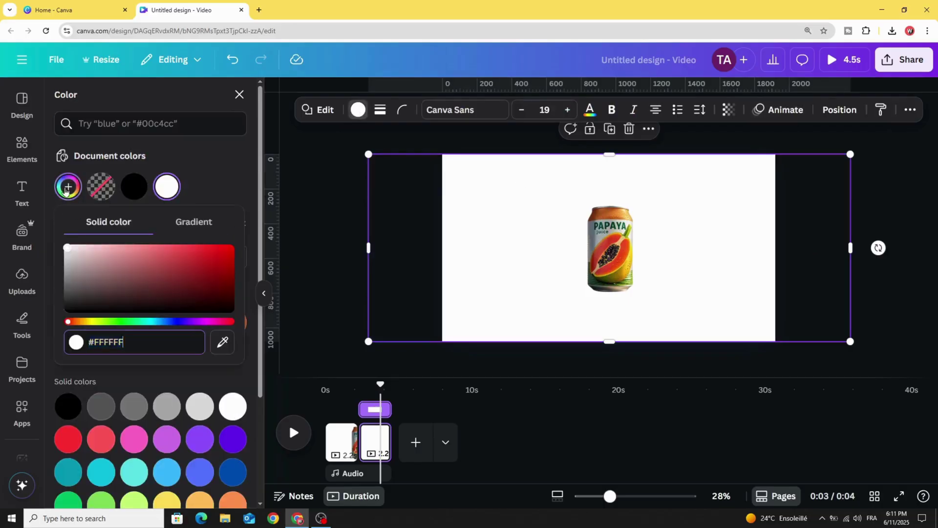
{"action": "left_click", "coordinate": [93, 322]}
{"action": "left_click", "coordinate": [85, 322]}
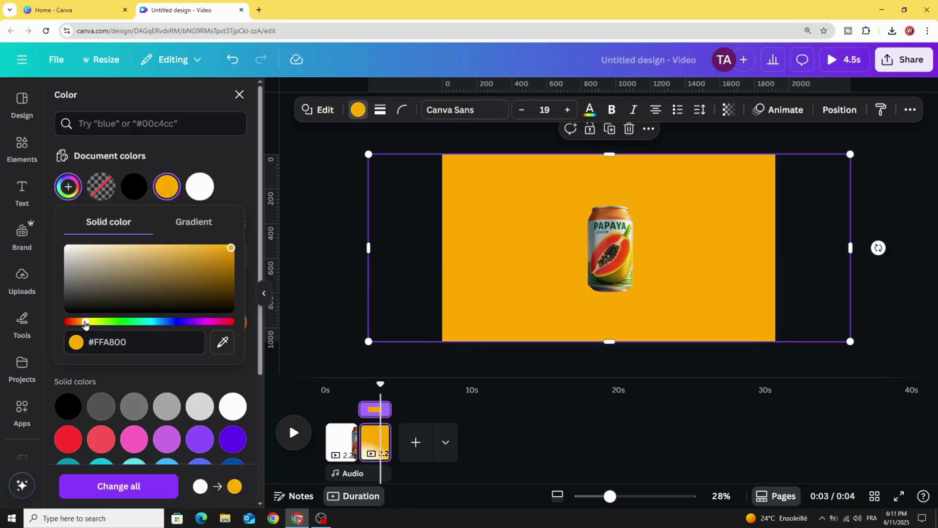
{"action": "left_click_drag", "start_coordinate": [84, 322], "coordinate": [82, 323]}
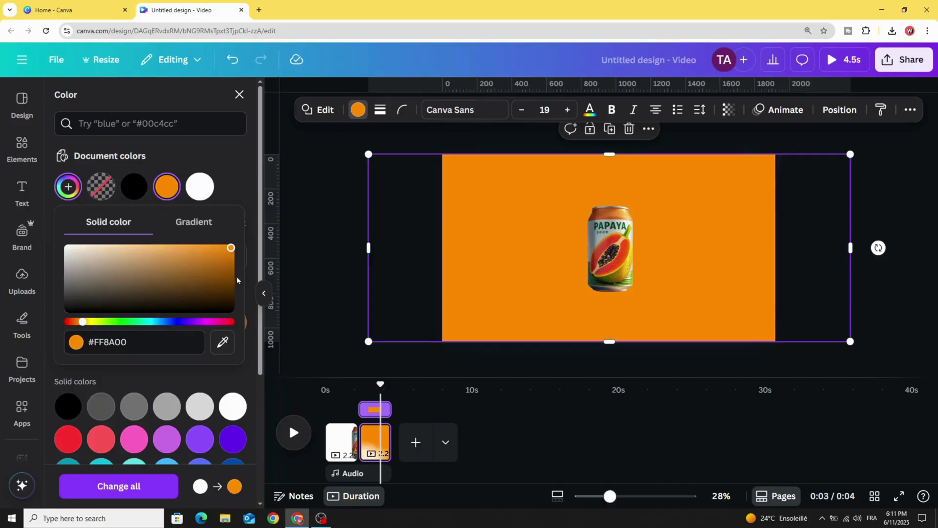
{"action": "left_click", "coordinate": [325, 253]}
{"action": "left_click", "coordinate": [327, 256]}
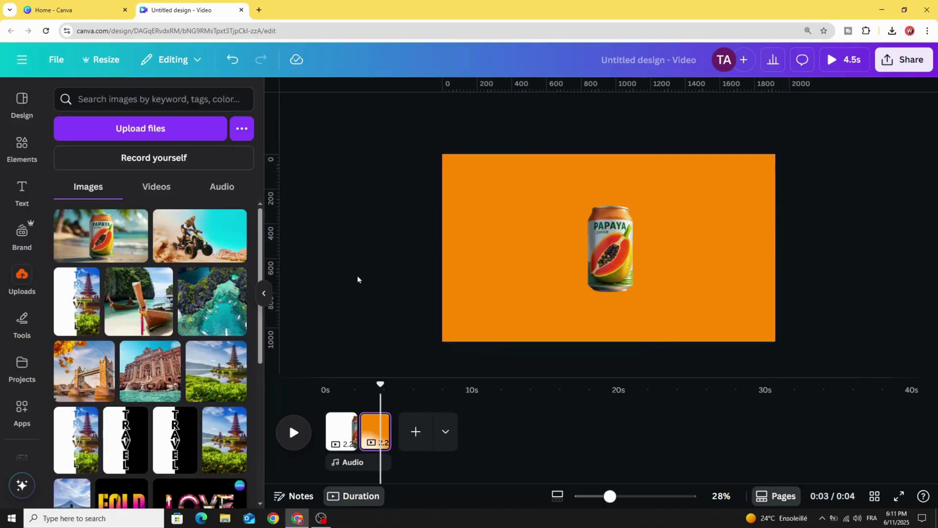
- Add a bold black PAPAYA heading across the can, widened and enlarged to size 139
{"action": "left_click", "coordinate": [22, 195]}
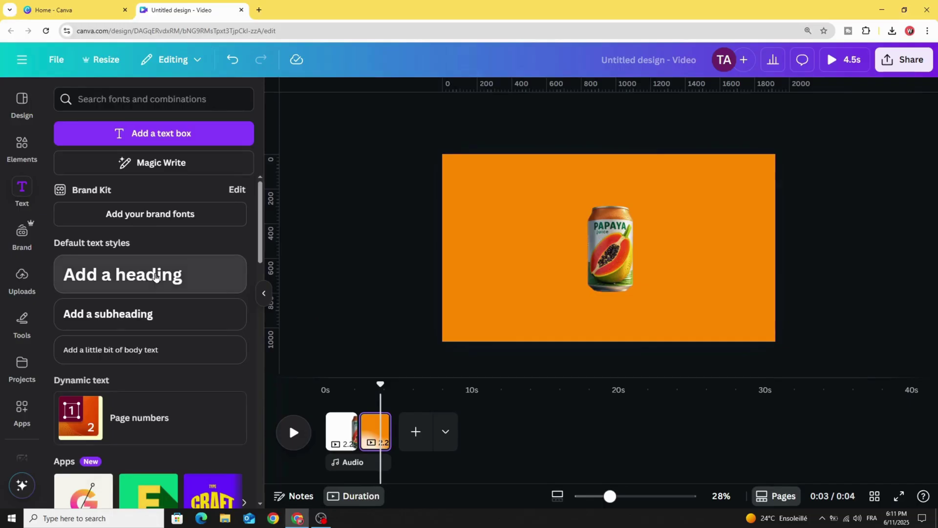
{"action": "left_click", "coordinate": [154, 277]}
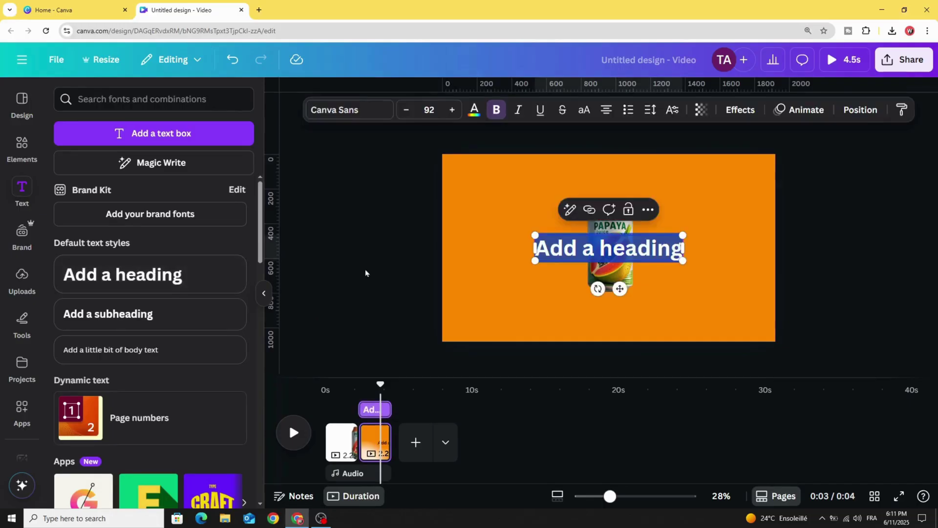
{"action": "type", "text": "P"}
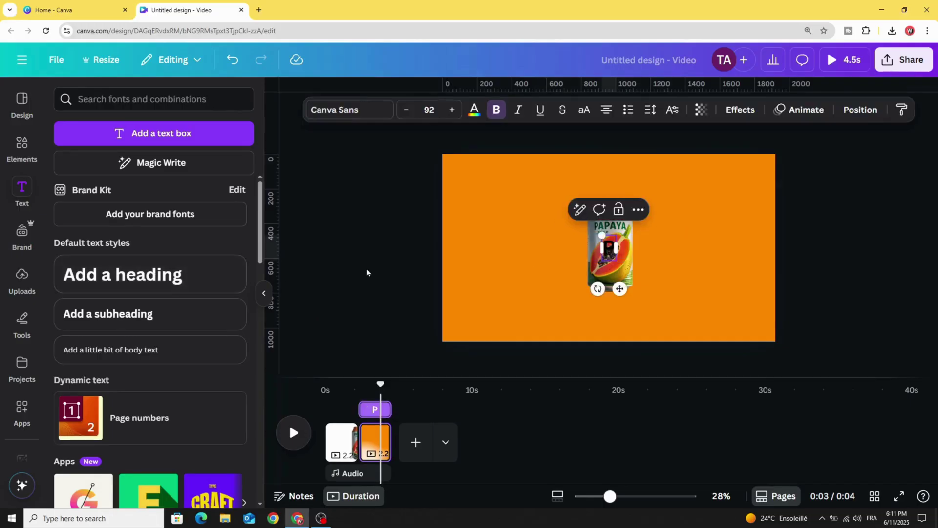
{"action": "type", "text": "APAY"}
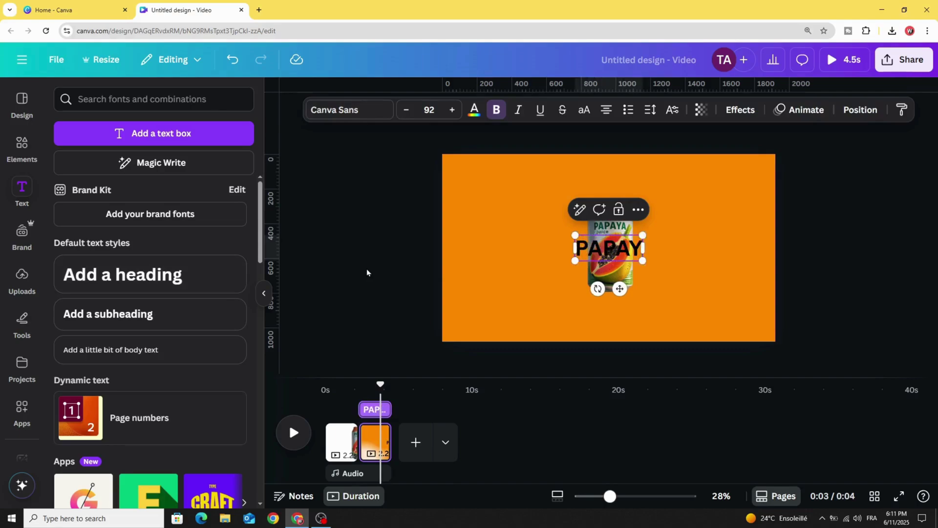
{"action": "type", "text": "A"}
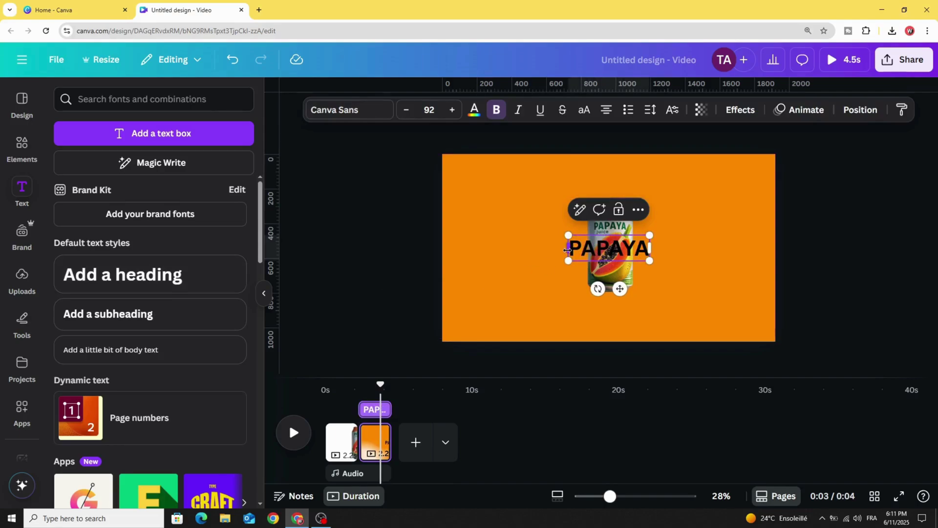
{"action": "left_click_drag", "start_coordinate": [567, 250], "coordinate": [521, 243]}
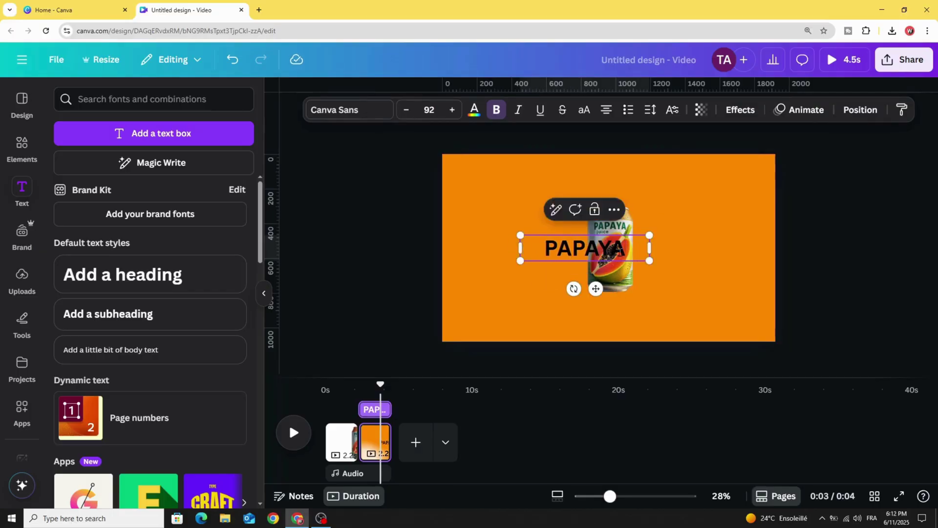
{"action": "left_click_drag", "start_coordinate": [648, 236], "coordinate": [714, 223]}
{"action": "left_click", "coordinate": [347, 110]}
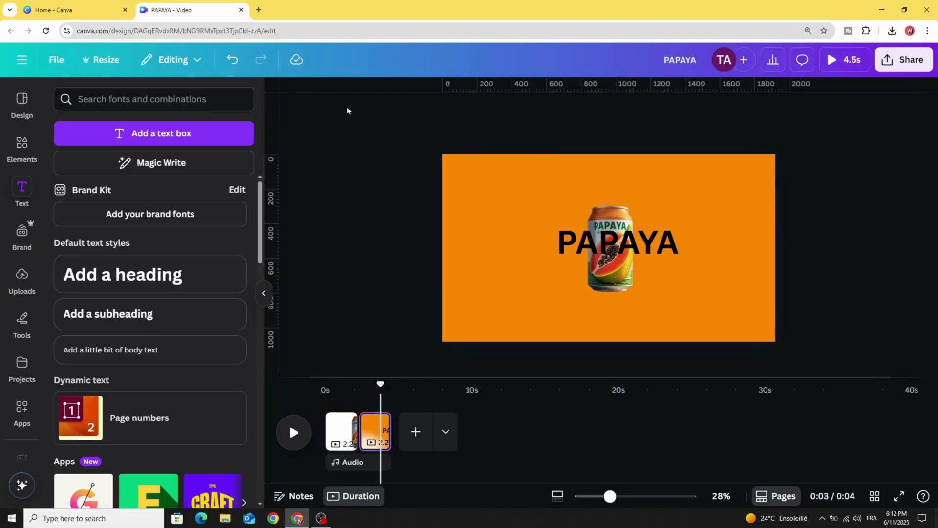
- Set the PAPAYA heading to the Anton font in white
{"action": "left_click", "coordinate": [608, 255]}
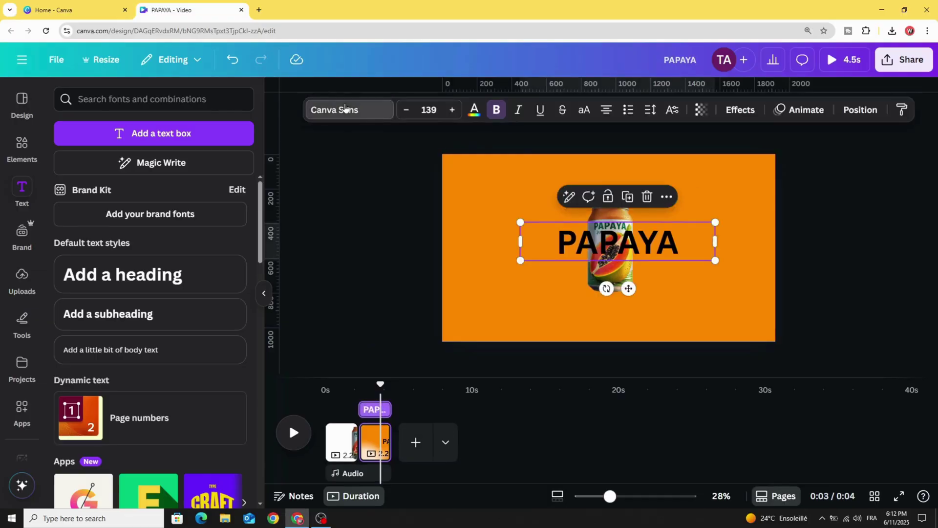
{"action": "left_click", "coordinate": [349, 109]}
{"action": "scroll", "coordinate": [149, 335], "scroll_direction": "down", "scroll_amount": 3}
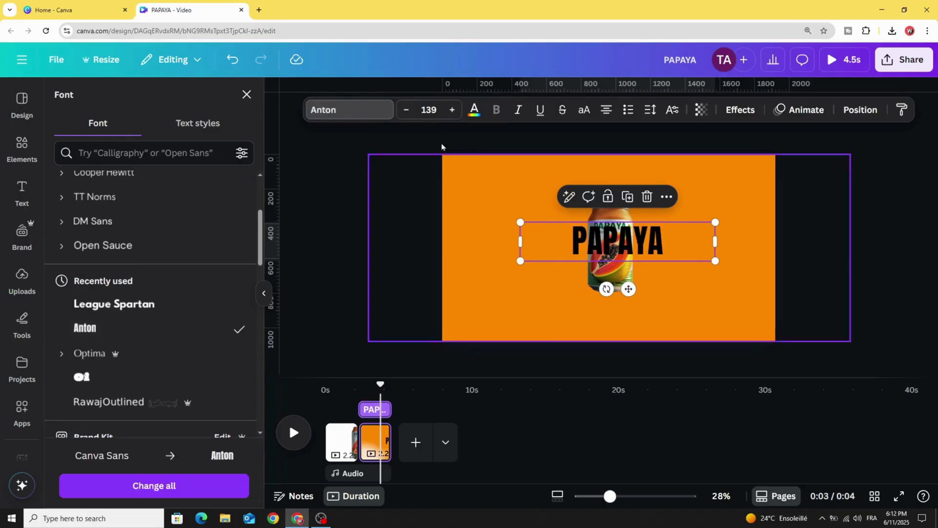
{"action": "left_click", "coordinate": [474, 110]}
{"action": "left_click", "coordinate": [173, 188]}
{"action": "left_click", "coordinate": [433, 262]}
- Enlarge PAPAYA to size 308, stretched wide and centred on the page
{"action": "left_click_drag", "start_coordinate": [604, 243], "coordinate": [526, 221]}
{"action": "left_click_drag", "start_coordinate": [637, 241], "coordinate": [872, 337]}
{"action": "left_click_drag", "start_coordinate": [684, 246], "coordinate": [634, 247]}
- Send PAPAYA behind the can, slide it off the left edge, and centre a duplicate in front
{"action": "right_click", "coordinate": [557, 241]}
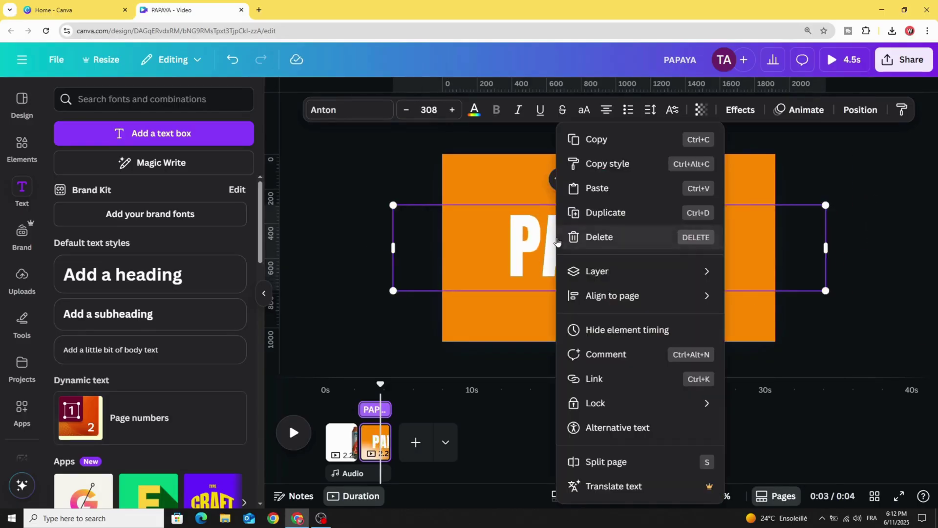
{"action": "mouse_move", "coordinate": [653, 275]}
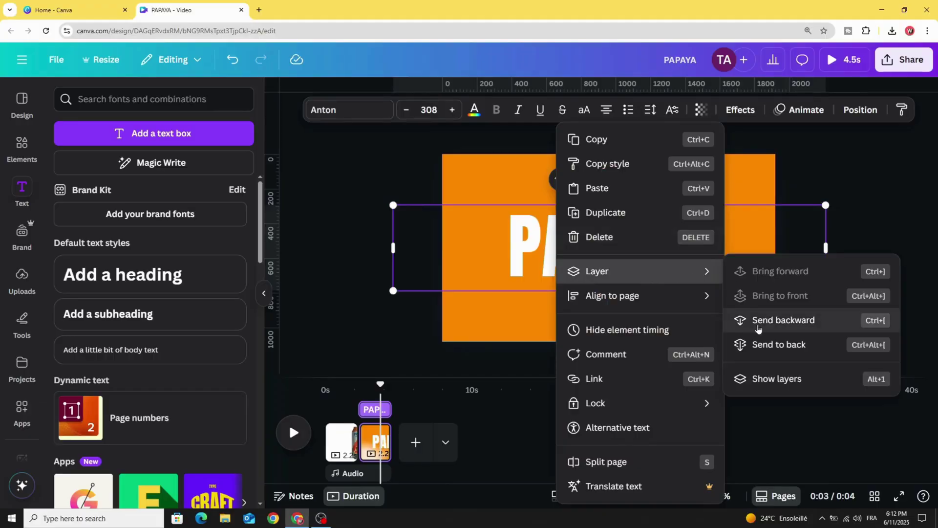
{"action": "left_click", "coordinate": [809, 320]}
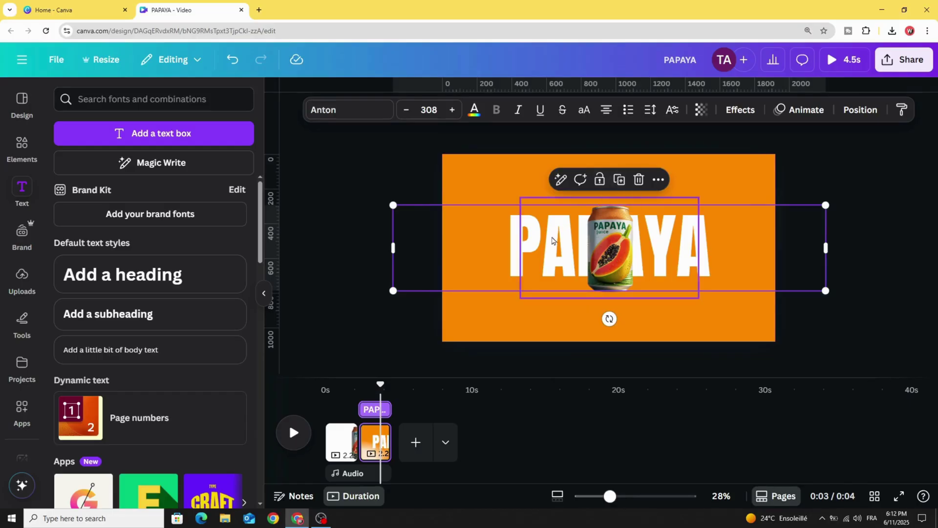
{"action": "left_click_drag", "start_coordinate": [499, 249], "coordinate": [413, 262]}
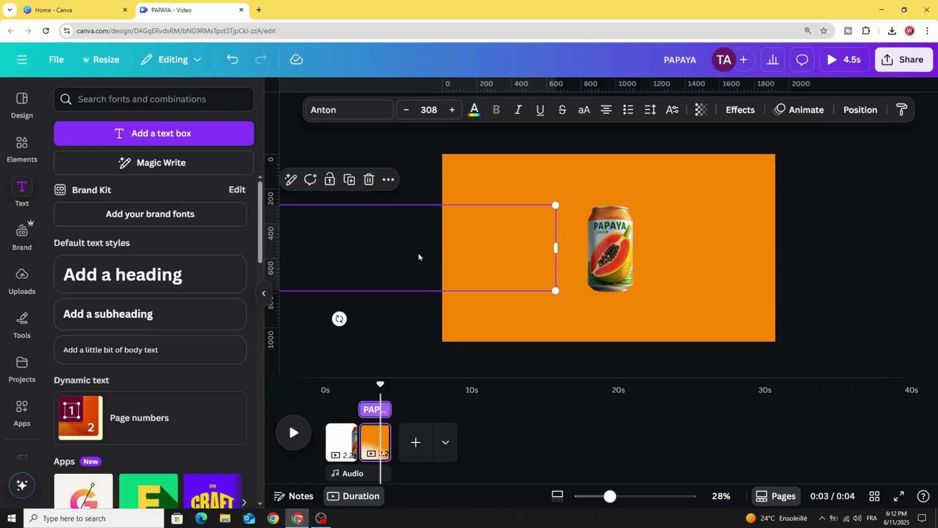
{"action": "left_click", "coordinate": [350, 180]}
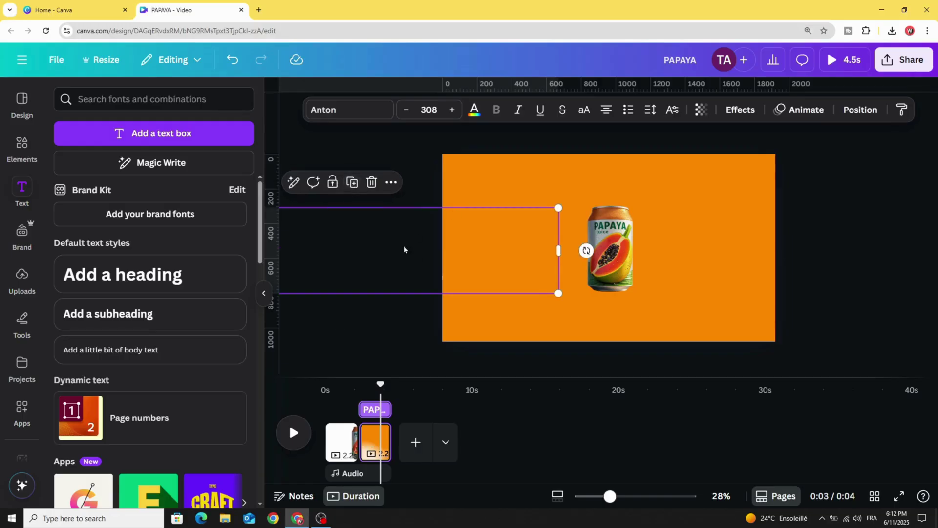
{"action": "left_click_drag", "start_coordinate": [408, 249], "coordinate": [553, 258]}
- Make the front PAPAYA copy a Hollow outline at thickness 10 and move it off the right edge
{"action": "left_click", "coordinate": [741, 110]}
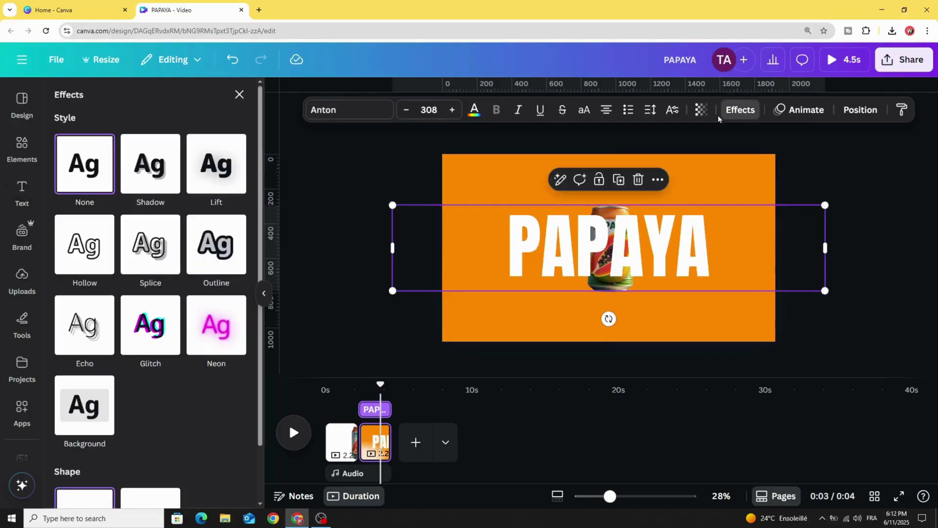
{"action": "left_click", "coordinate": [80, 247]}
{"action": "left_click_drag", "start_coordinate": [110, 329], "coordinate": [70, 330]}
{"action": "left_click_drag", "start_coordinate": [503, 243], "coordinate": [740, 261]}
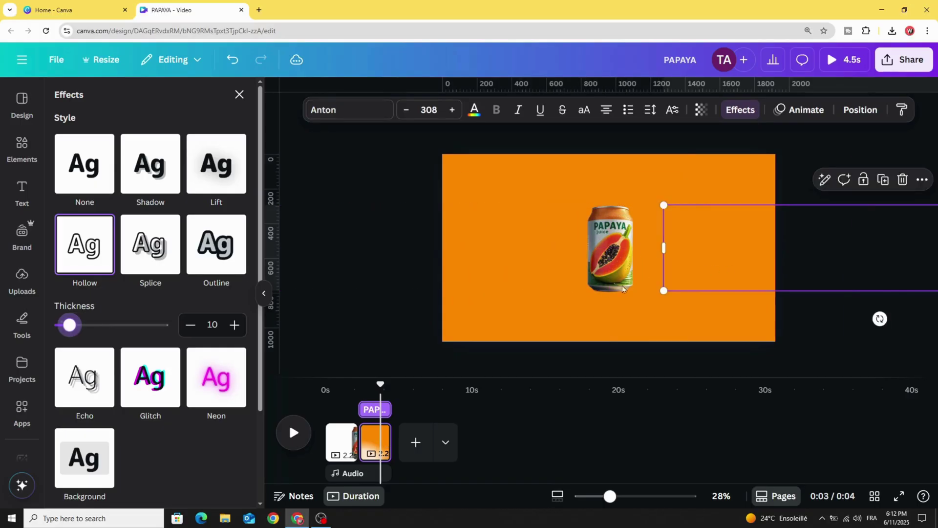
{"action": "left_click", "coordinate": [375, 434]}
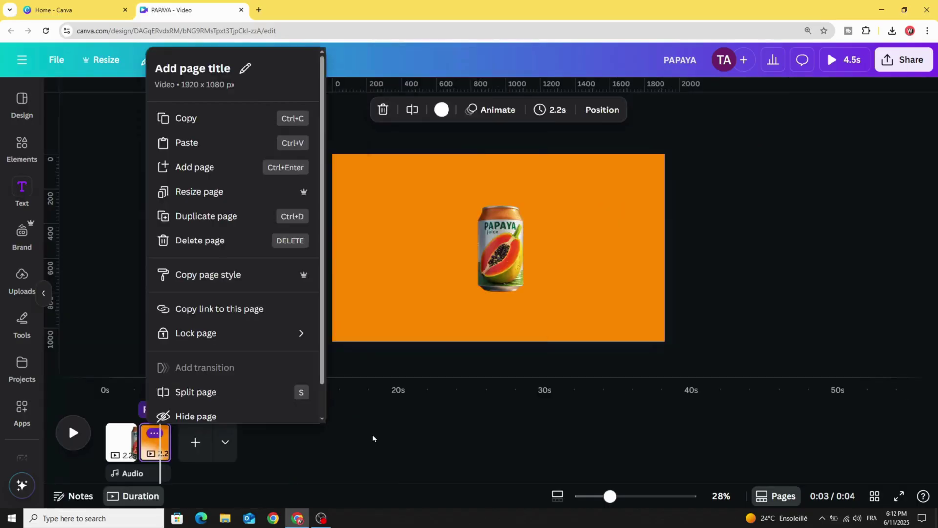
- Duplicate page 2 and narrow the orange backdrop to a horizontal middle band
{"action": "left_click", "coordinate": [234, 215]}
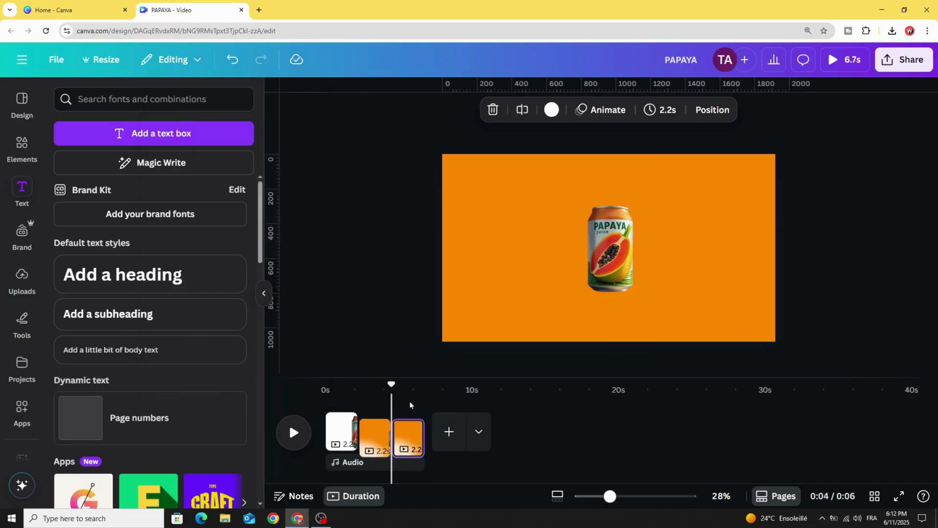
{"action": "left_click", "coordinate": [514, 305]}
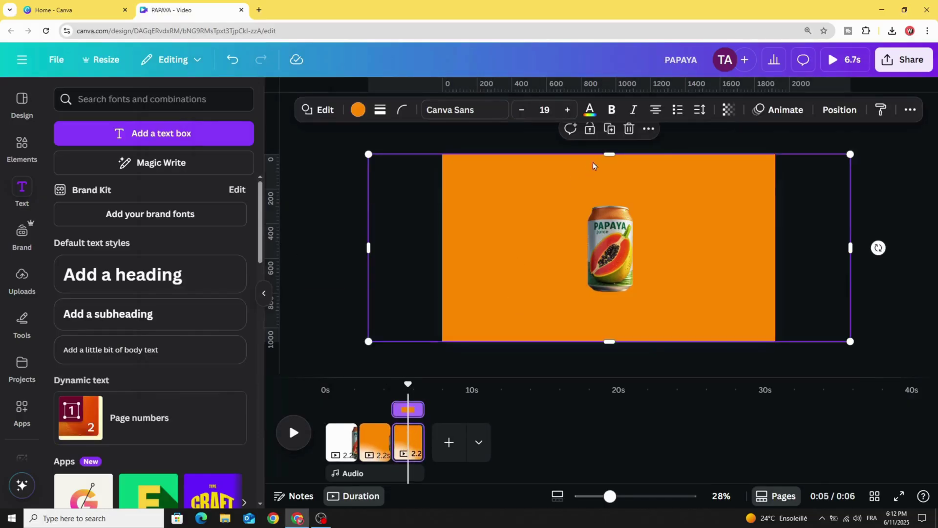
{"action": "left_click_drag", "start_coordinate": [602, 155], "coordinate": [603, 214]}
{"action": "left_click_drag", "start_coordinate": [621, 328], "coordinate": [617, 291]}
- Enlarge the papaya can to nearly full page height and centre it
{"action": "left_click", "coordinate": [613, 244]}
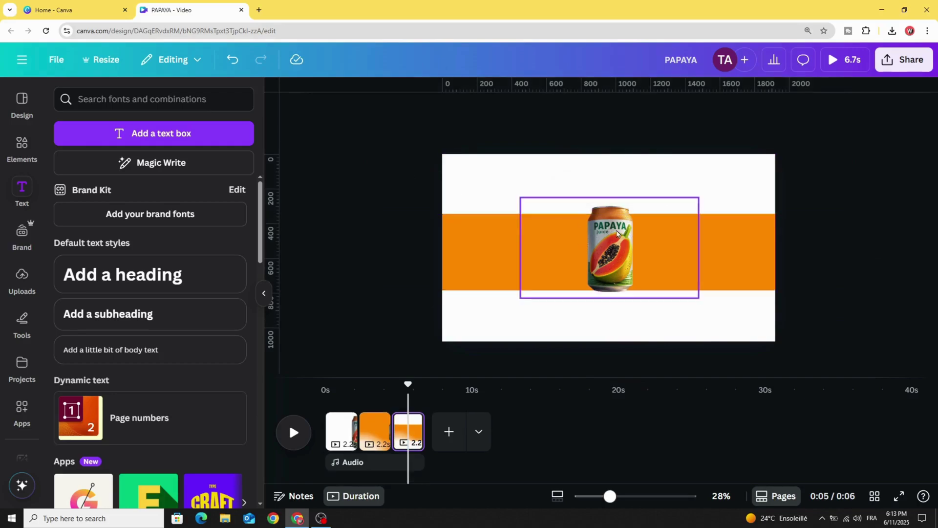
{"action": "left_click_drag", "start_coordinate": [697, 199], "coordinate": [779, 152]}
{"action": "left_click_drag", "start_coordinate": [519, 298], "coordinate": [430, 339]}
{"action": "left_click_drag", "start_coordinate": [591, 282], "coordinate": [598, 280]}
{"action": "right_click", "coordinate": [453, 257]}
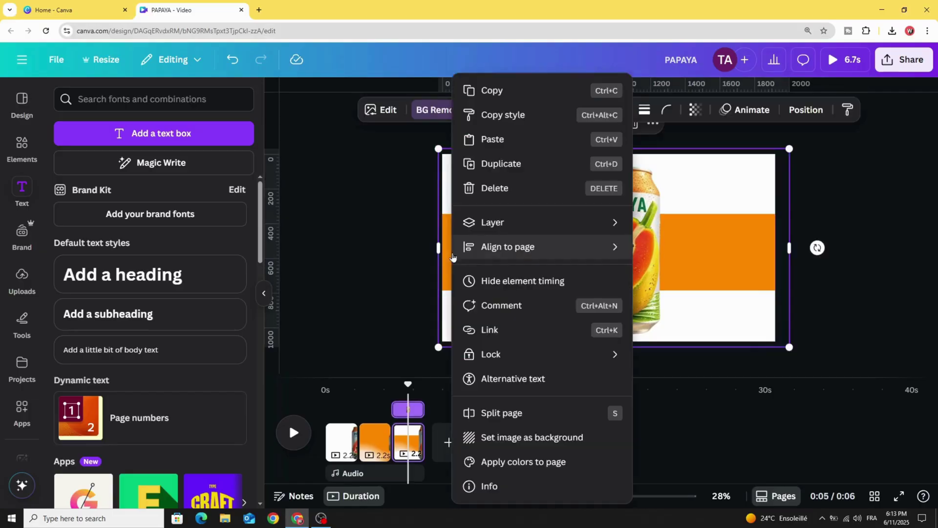
- From the layers list, centre the solid and the hollow PAPAYA texts on the page
{"action": "mouse_move", "coordinate": [542, 233]}
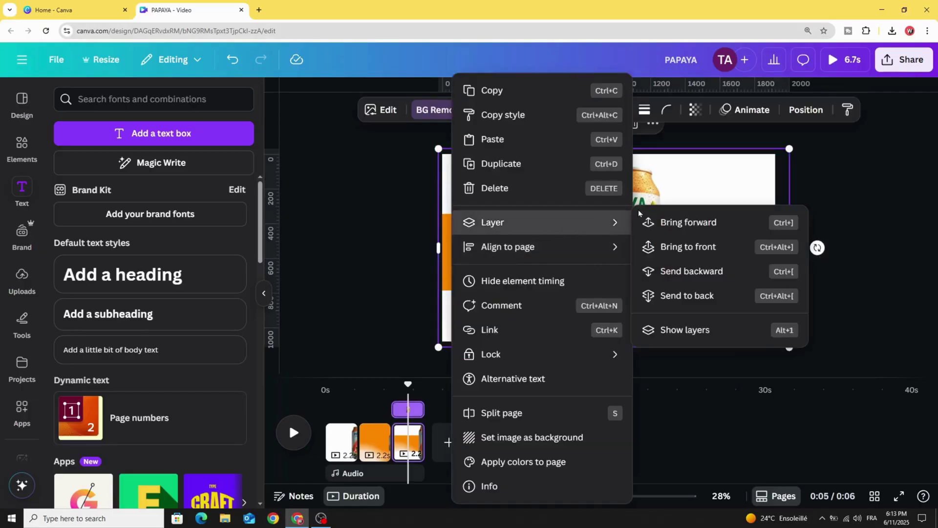
{"action": "left_click", "coordinate": [689, 334]}
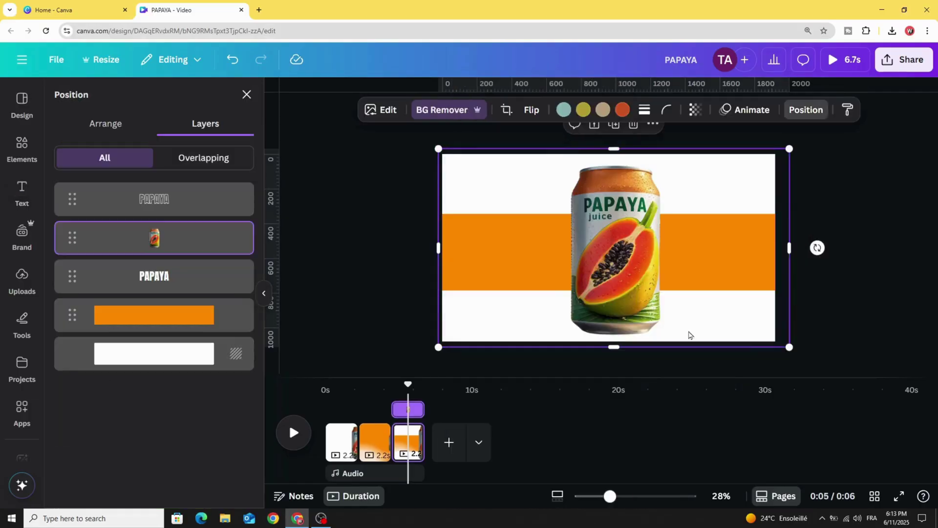
{"action": "left_click", "coordinate": [189, 279]}
{"action": "left_click_drag", "start_coordinate": [337, 253], "coordinate": [473, 255]}
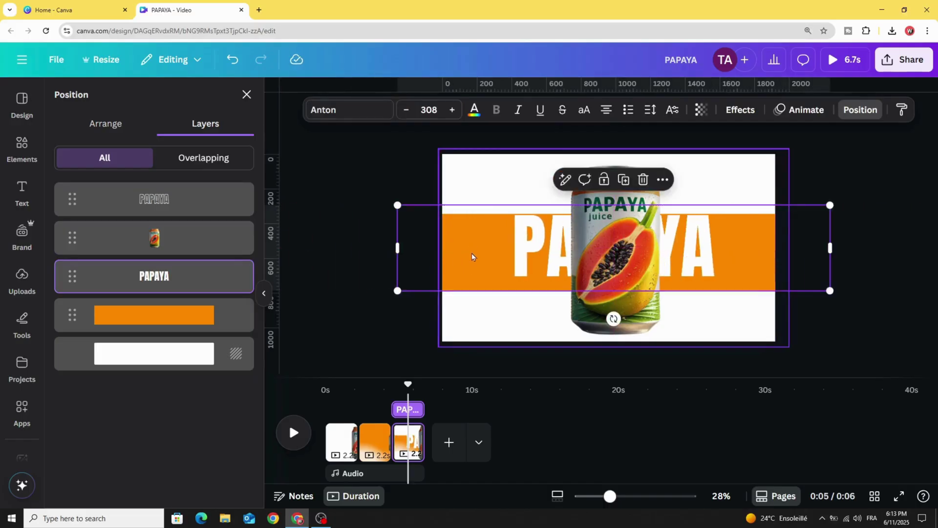
{"action": "left_click", "coordinate": [169, 216]}
{"action": "left_click_drag", "start_coordinate": [863, 269], "coordinate": [597, 262]}
- Stretch the orange band's height to match the PAPAYA text
{"action": "left_click", "coordinate": [161, 322]}
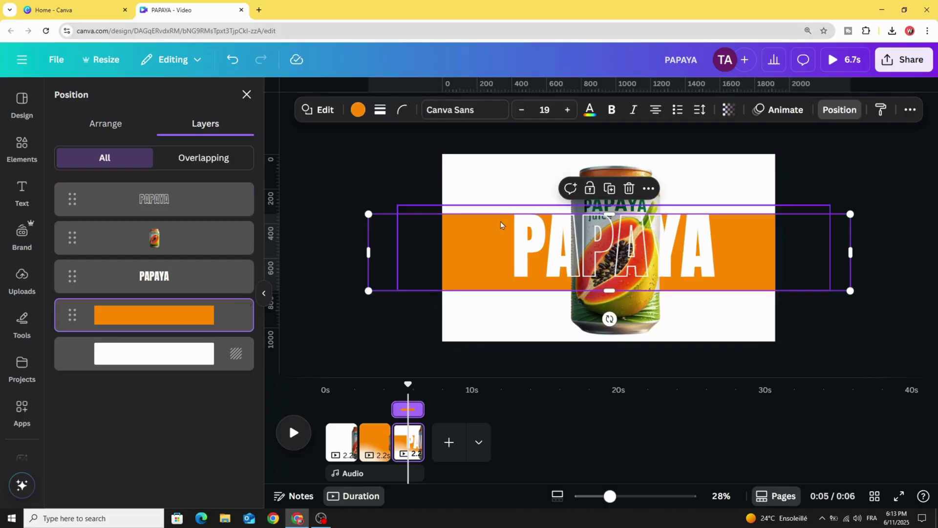
{"action": "left_click_drag", "start_coordinate": [594, 207], "coordinate": [594, 204]}
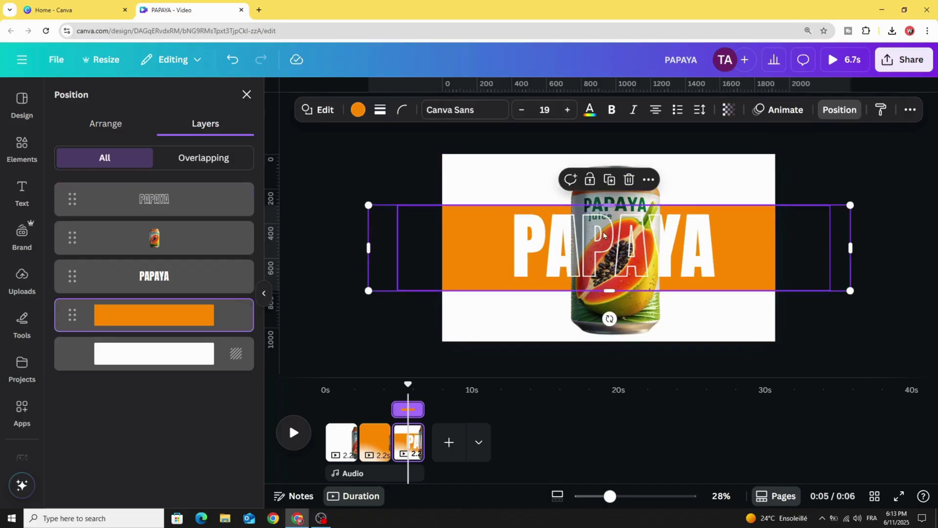
{"action": "left_click", "coordinate": [411, 177]}
- Duplicate page 3 into a fourth page and move its PAPAYA text left
{"action": "right_click", "coordinate": [409, 426]}
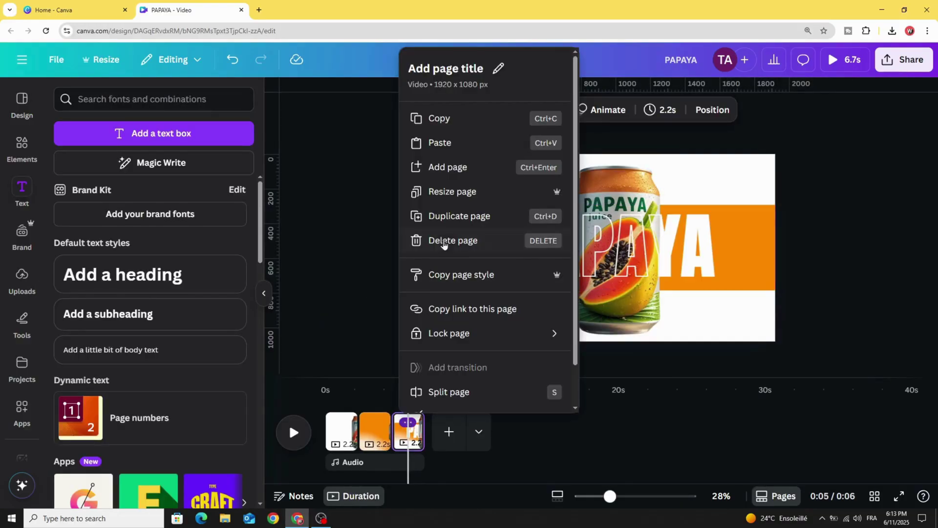
{"action": "left_click", "coordinate": [454, 216]}
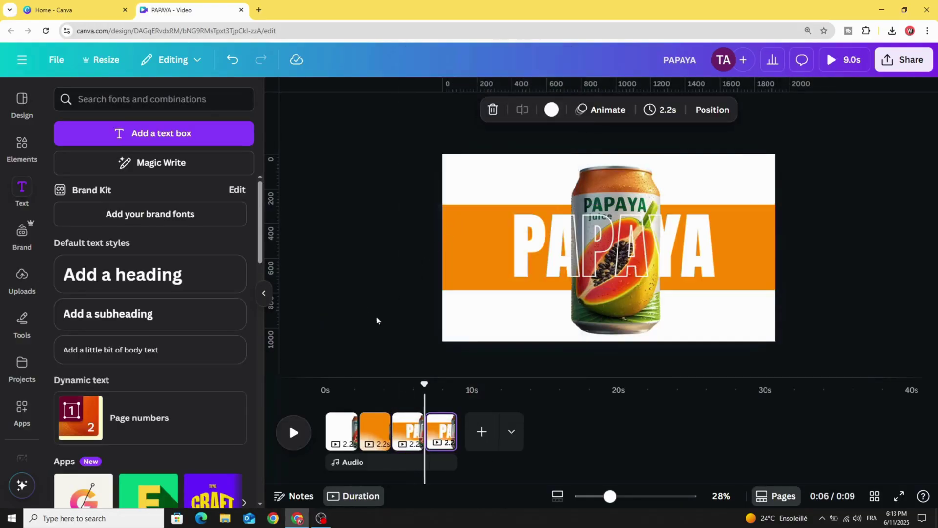
{"action": "left_click", "coordinate": [441, 430]}
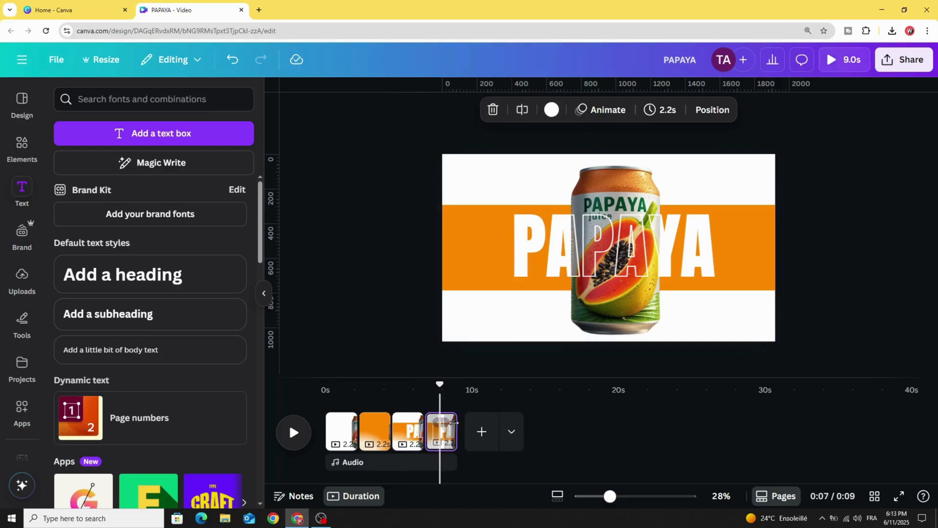
{"action": "left_click", "coordinate": [463, 276]}
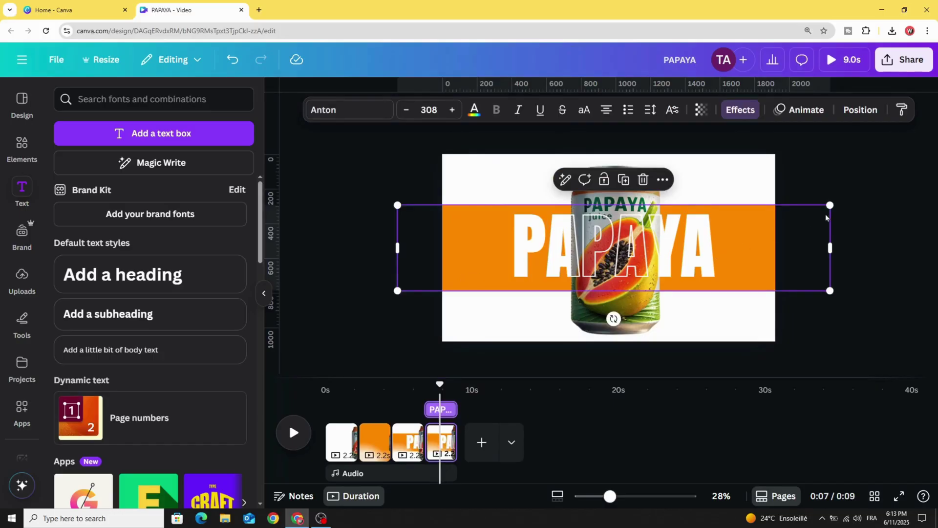
{"action": "left_click_drag", "start_coordinate": [677, 263], "coordinate": [461, 266]}
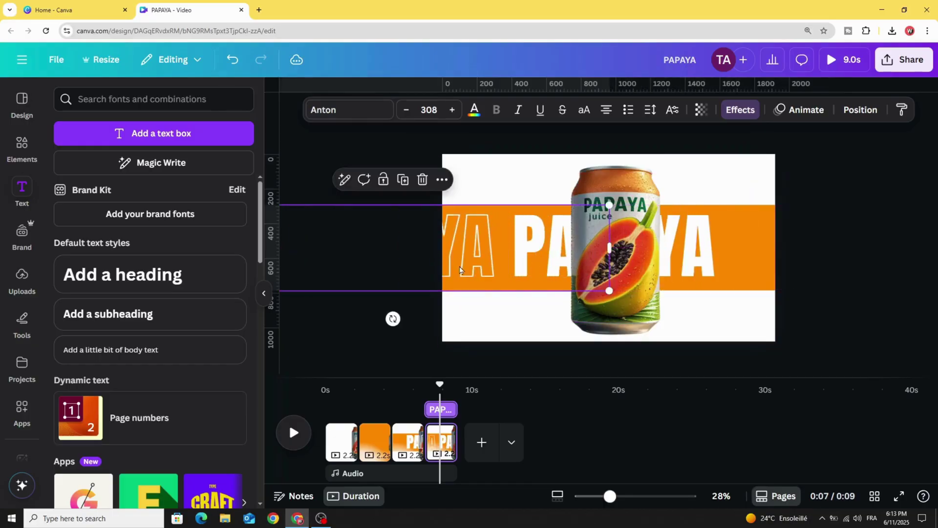
- Shrink the solid PAPAYA to size 154 beside the can; shift the outlined PAPAYA further left
{"action": "left_click", "coordinate": [695, 259]}
{"action": "right_click", "coordinate": [675, 265]}
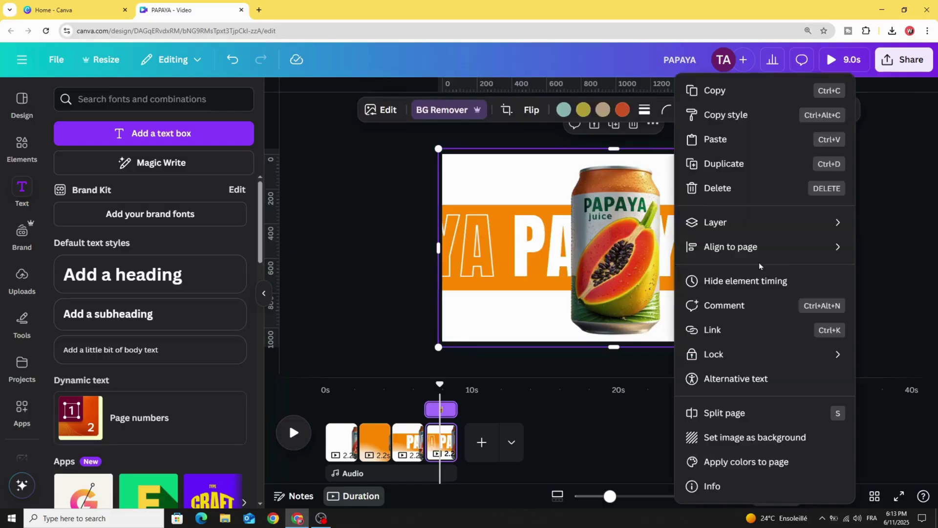
{"action": "mouse_move", "coordinate": [787, 230]}
{"action": "left_click", "coordinate": [579, 330]}
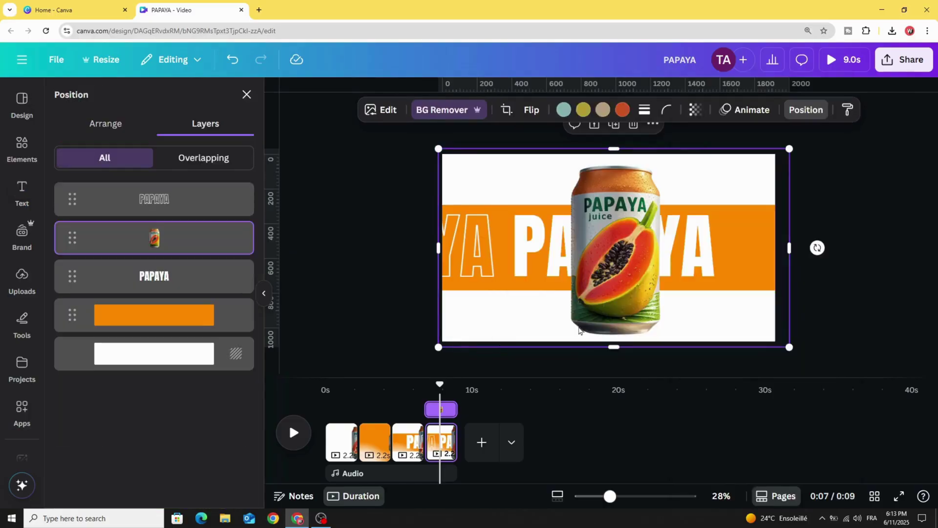
{"action": "left_click", "coordinate": [123, 284]}
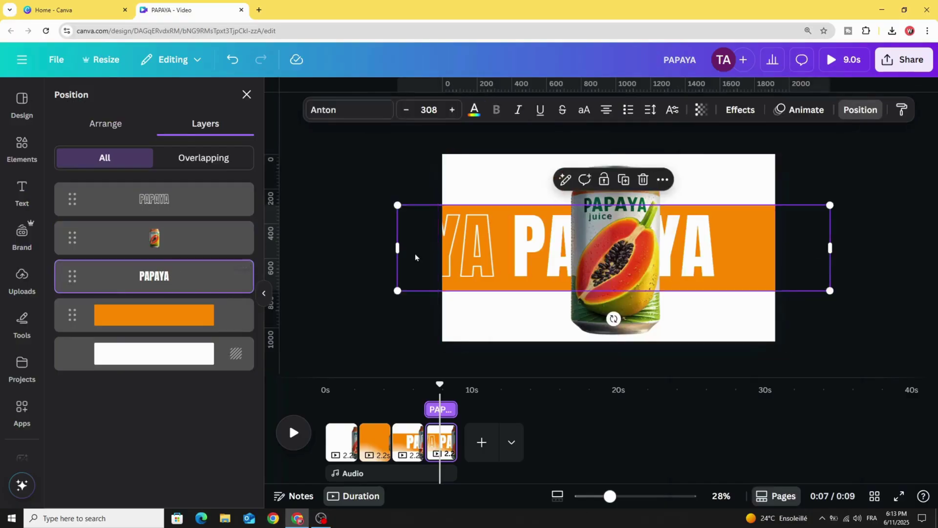
{"action": "left_click_drag", "start_coordinate": [396, 205], "coordinate": [613, 248]}
{"action": "left_click_drag", "start_coordinate": [715, 276], "coordinate": [712, 238]}
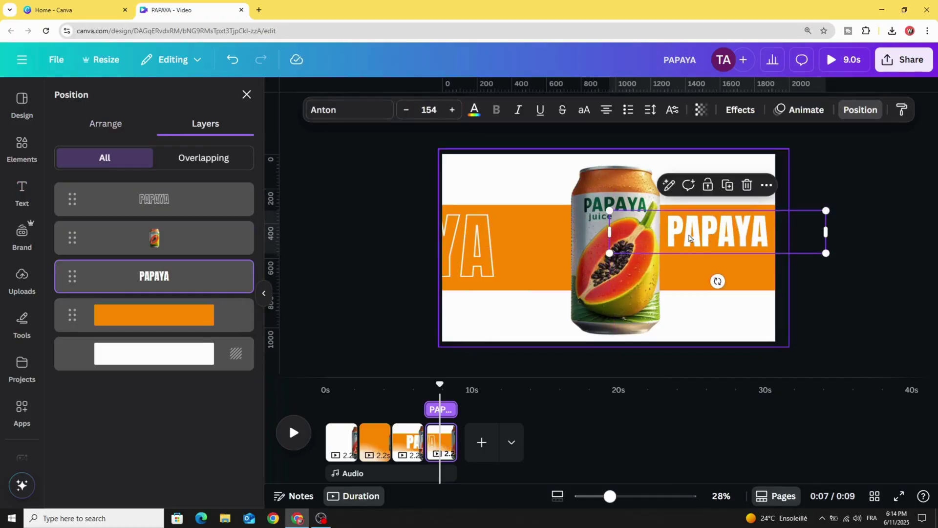
{"action": "left_click", "coordinate": [570, 270]}
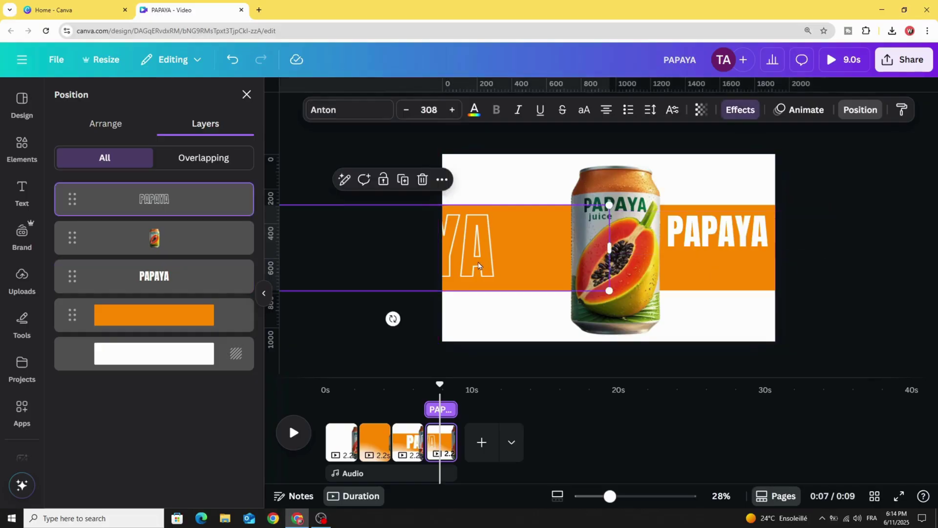
{"action": "left_click_drag", "start_coordinate": [482, 264], "coordinate": [424, 263]}
- Tilt the papaya can about 18° clockwise, enlarge it and nudge it up-right
{"action": "left_click", "coordinate": [498, 308]}
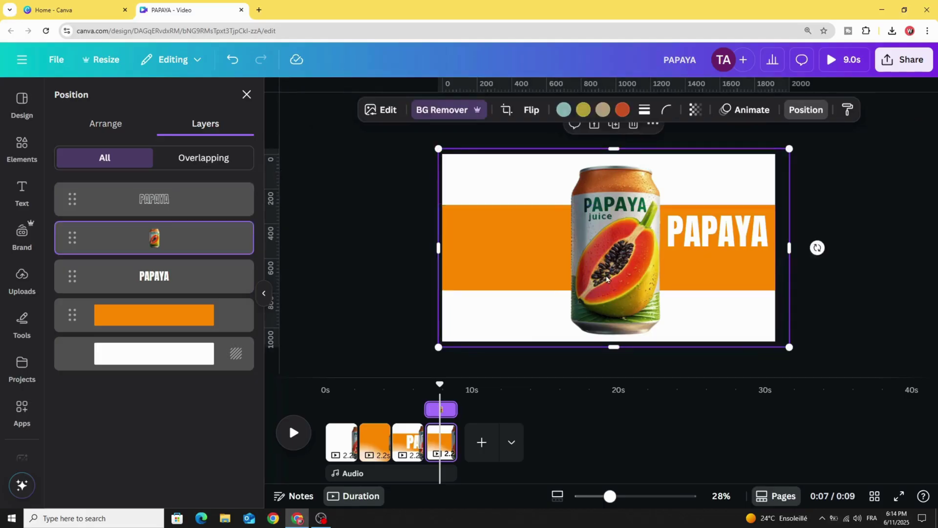
{"action": "left_click_drag", "start_coordinate": [817, 248], "coordinate": [786, 320]}
{"action": "left_click_drag", "start_coordinate": [417, 289], "coordinate": [317, 309]}
{"action": "left_click_drag", "start_coordinate": [579, 300], "coordinate": [586, 290]}
- Rotate the orange band to -47° and shift it into a diagonal block on the right
{"action": "left_click", "coordinate": [215, 327]}
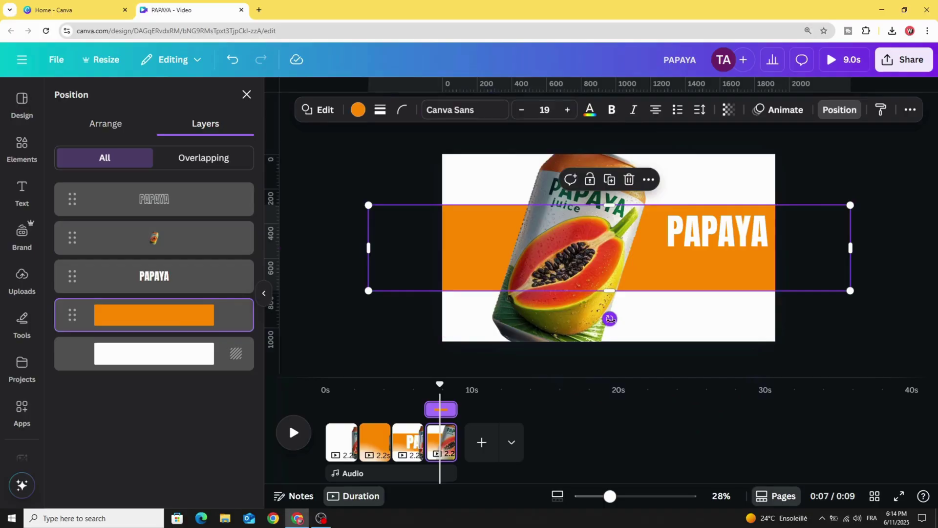
{"action": "left_click_drag", "start_coordinate": [610, 319], "coordinate": [808, 332]}
{"action": "left_click_drag", "start_coordinate": [745, 307], "coordinate": [761, 300]}
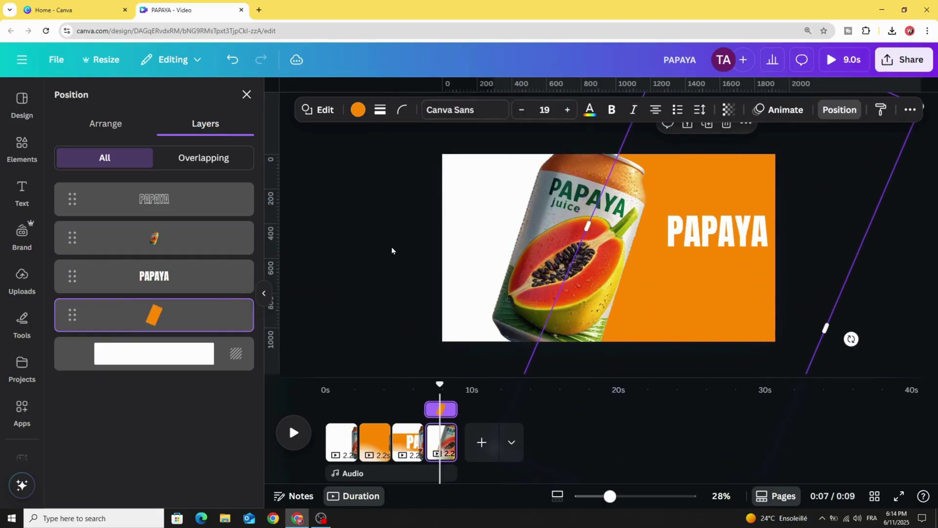
{"action": "key", "text": "t"}
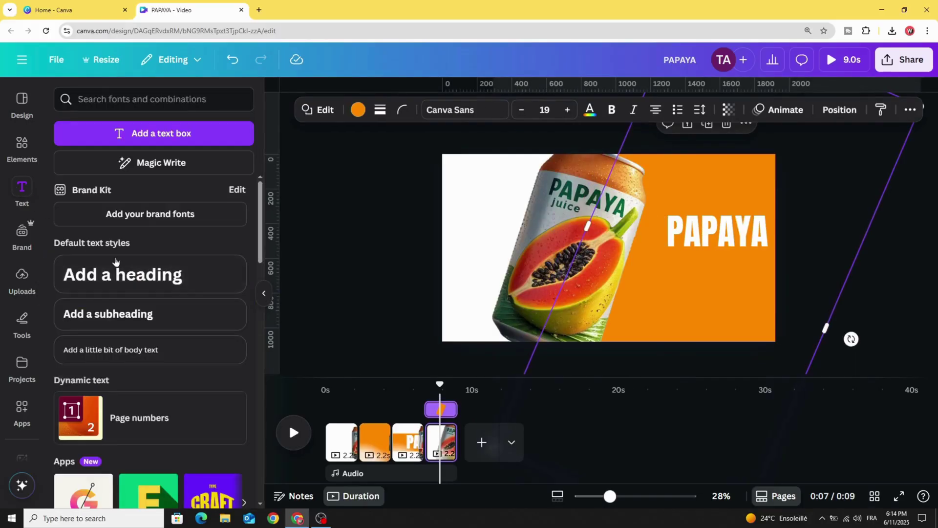
- Add a heading under PAPAYA and change its text to 'juice'
{"action": "left_click", "coordinate": [138, 271]}
{"action": "left_click", "coordinate": [305, 259]}
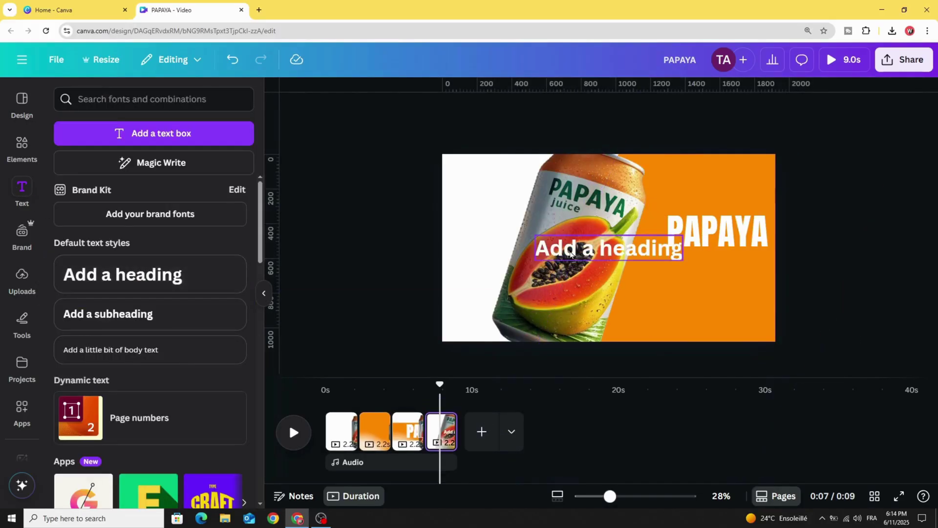
{"action": "left_click_drag", "start_coordinate": [576, 251], "coordinate": [678, 266]}
{"action": "double_click", "coordinate": [680, 266]}
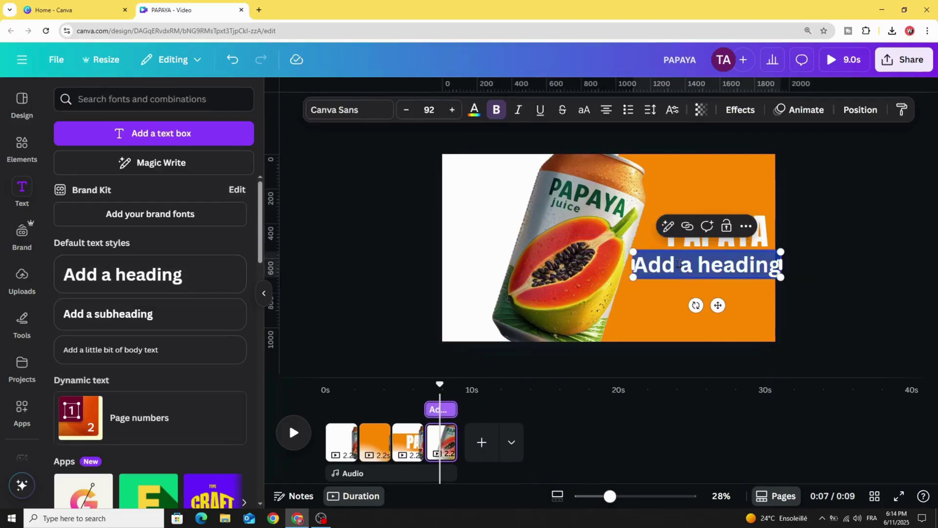
{"action": "type", "text": "juice"}
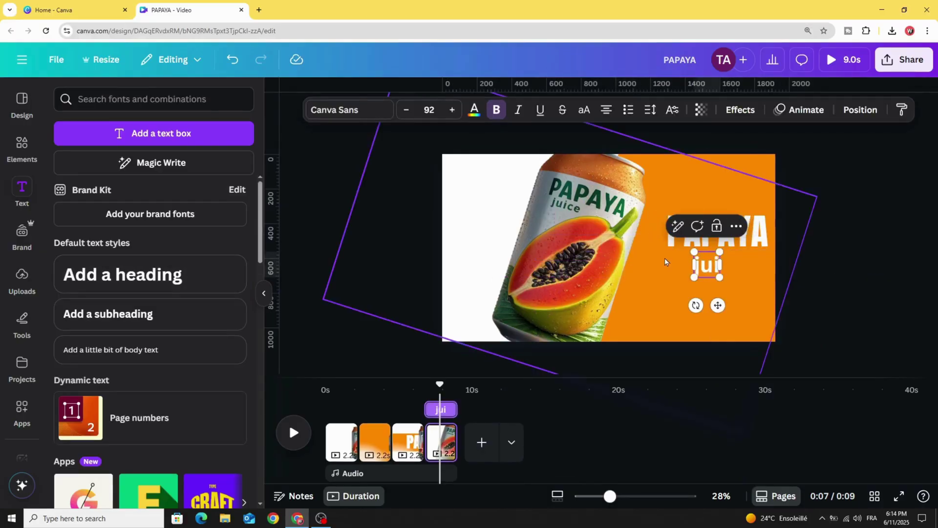
- Set the heading to League Spartan uppercase and nudge JUICE into place under PAPAYA
{"action": "left_click", "coordinate": [348, 110]}
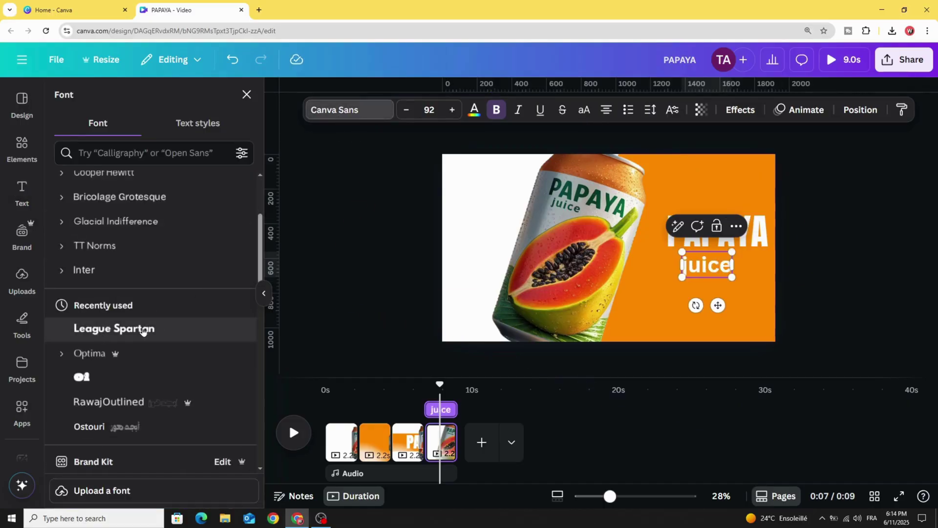
{"action": "left_click", "coordinate": [143, 329]}
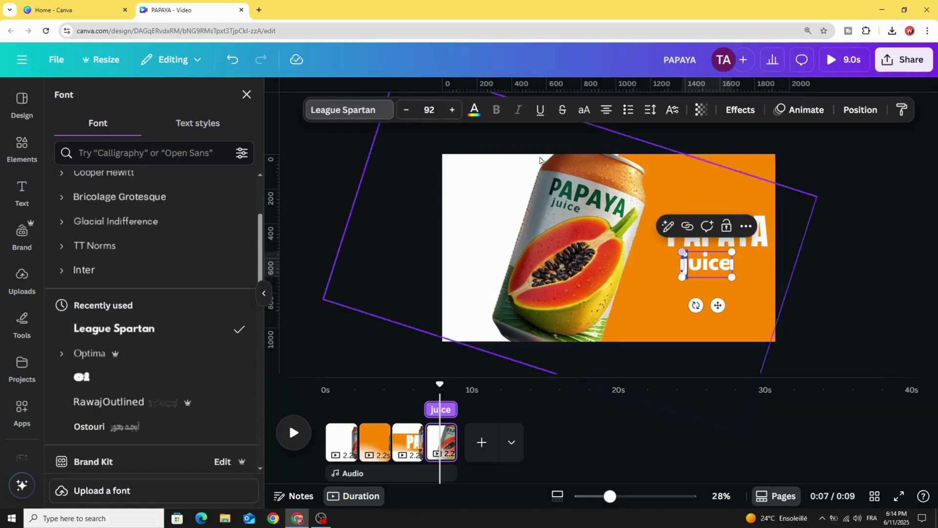
{"action": "left_click", "coordinate": [585, 111]}
{"action": "left_click", "coordinate": [378, 249]}
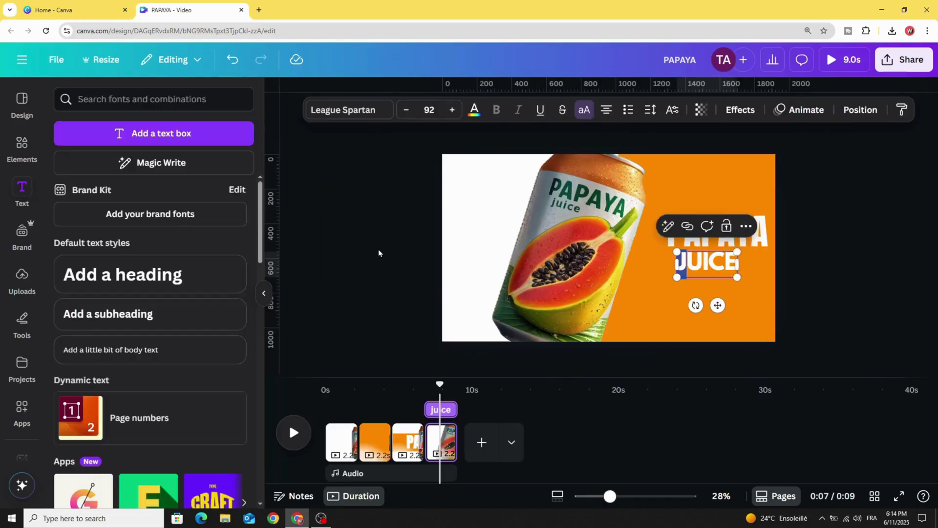
{"action": "mouse_move", "coordinate": [709, 269]}
{"action": "left_mouse_down"}
{"action": "mouse_move", "coordinate": [722, 273]}
{"action": "mouse_move", "coordinate": [661, 265]}
{"action": "mouse_move", "coordinate": [705, 268]}
{"action": "left_mouse_up"}
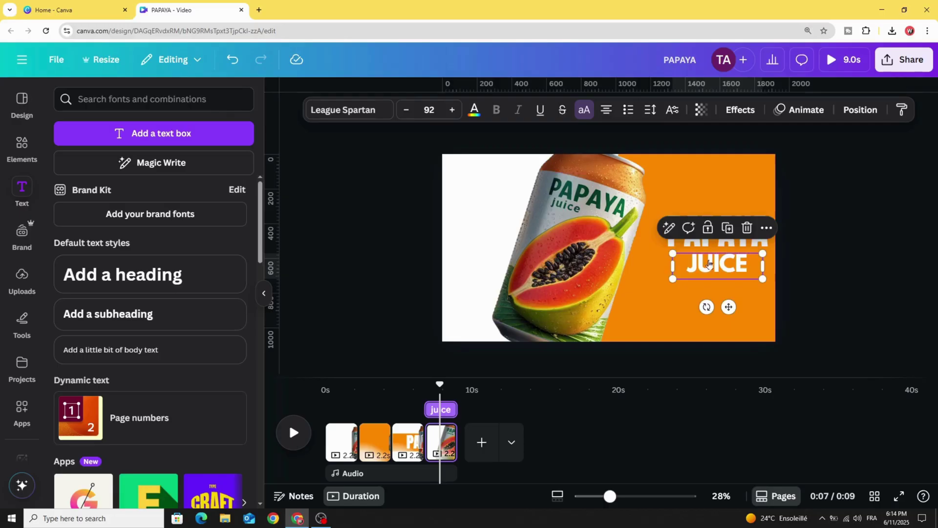
- Copy the JUICE text, paste it onto page 3 and drag it right of the PAPAYA band
{"action": "right_click", "coordinate": [709, 263]}
{"action": "key", "text": "Escape"}
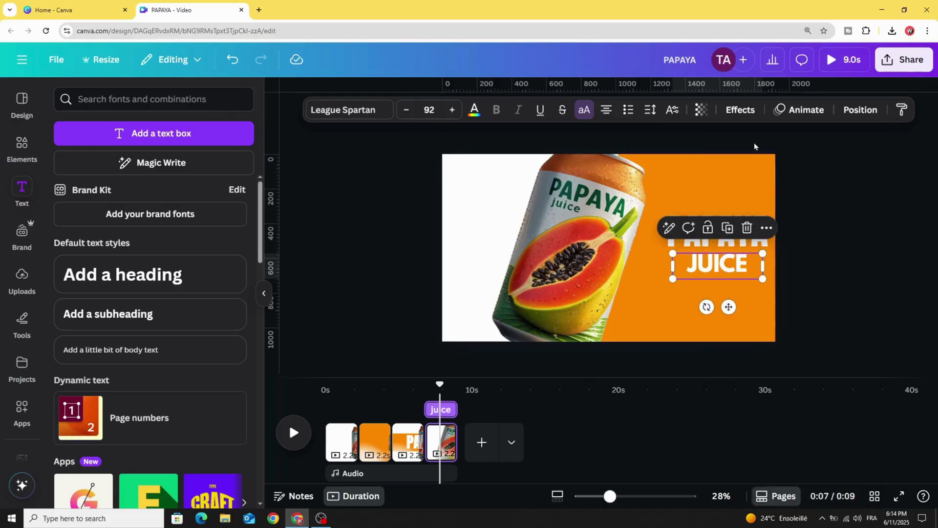
{"action": "left_click", "coordinate": [407, 441]}
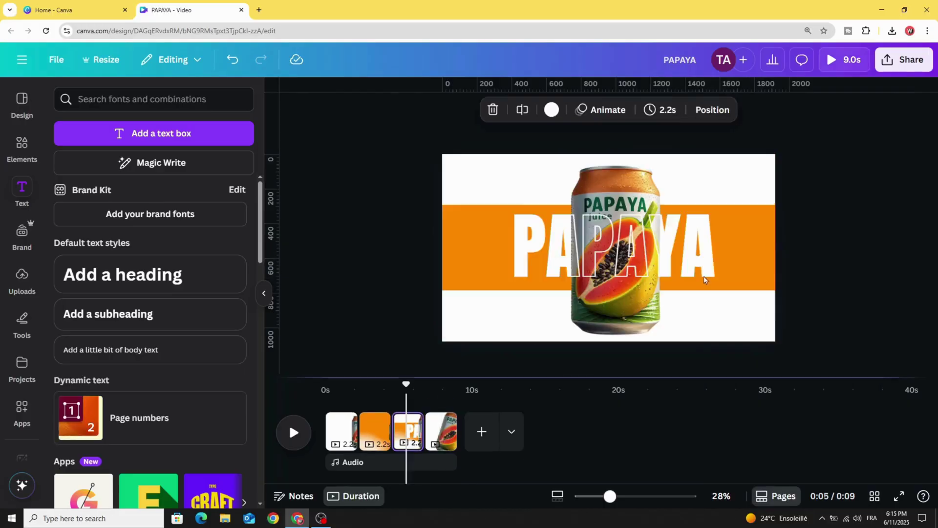
{"action": "left_click", "coordinate": [717, 258]}
{"action": "right_click", "coordinate": [716, 254]}
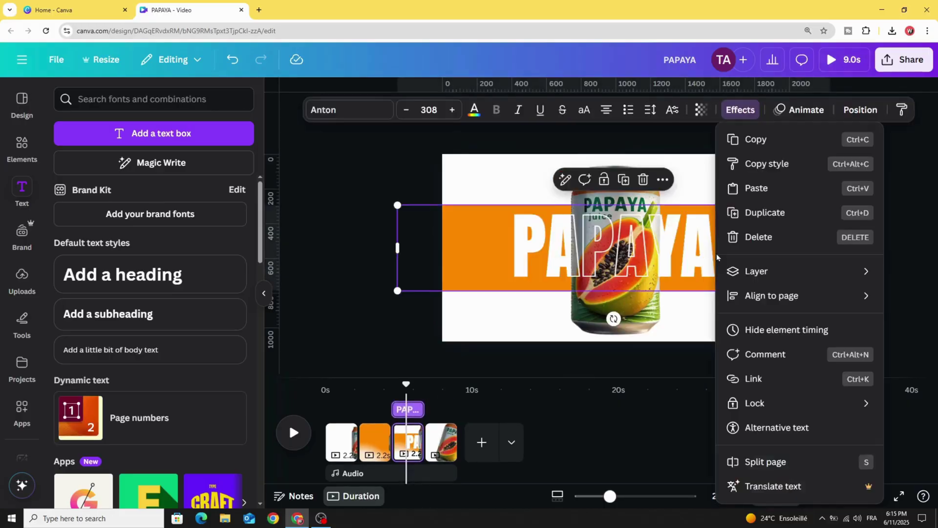
{"action": "left_click", "coordinate": [752, 189]}
{"action": "left_click_drag", "start_coordinate": [698, 269], "coordinate": [792, 264]}
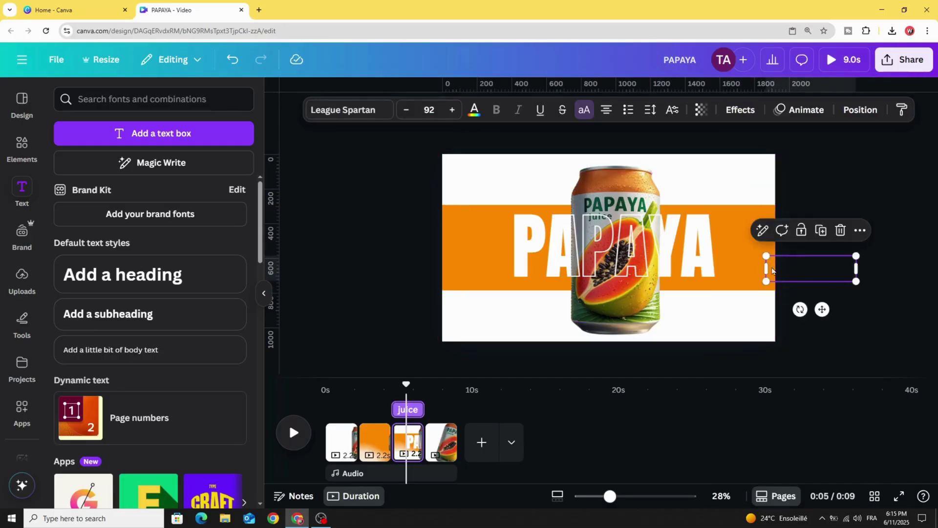
- Apply a 1.1-second Match & Move transition between all pages
{"action": "left_click", "coordinate": [358, 451]}
{"action": "left_click", "coordinate": [96, 358]}
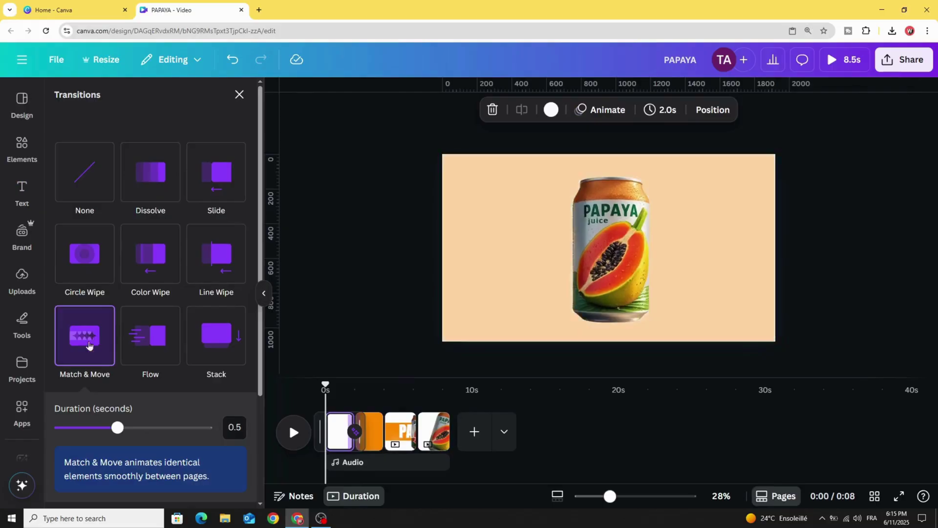
{"action": "left_click_drag", "start_coordinate": [117, 428], "coordinate": [203, 428]}
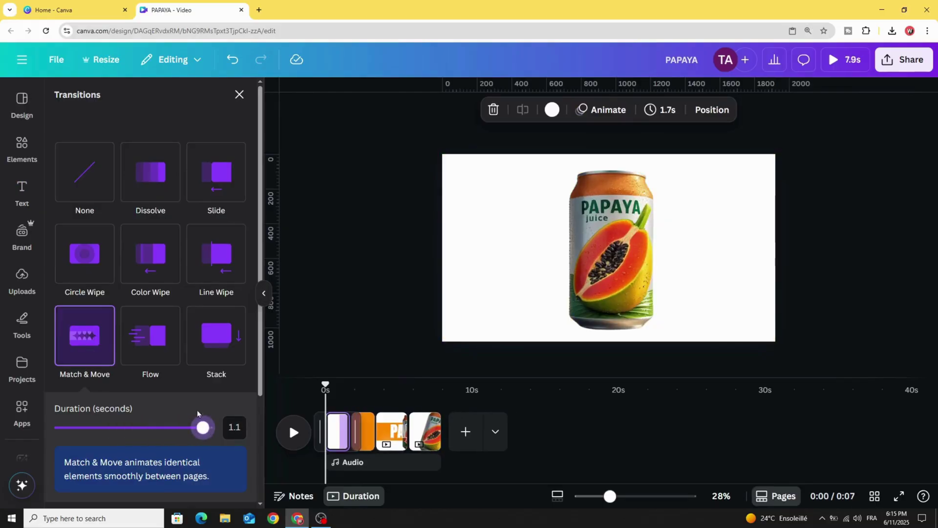
{"action": "scroll", "coordinate": [195, 406], "scroll_direction": "down", "scroll_amount": 3}
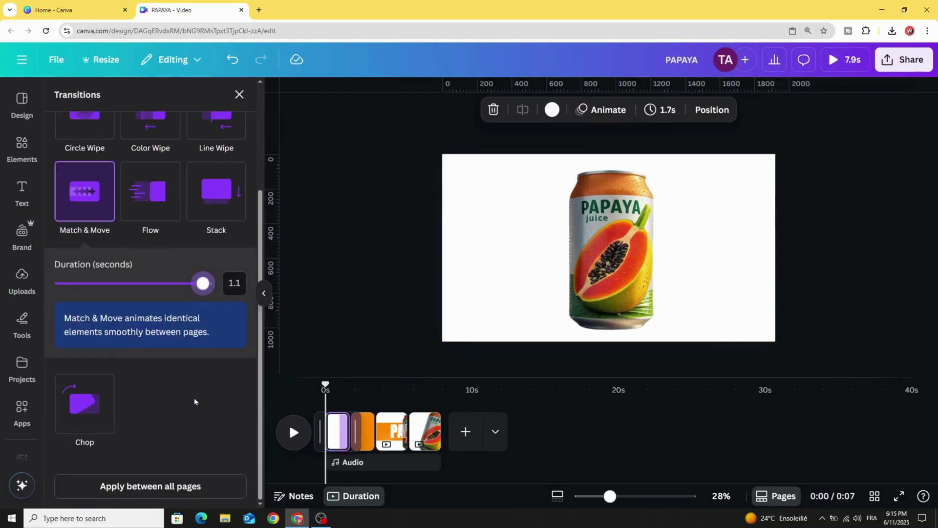
{"action": "left_click", "coordinate": [179, 486]}
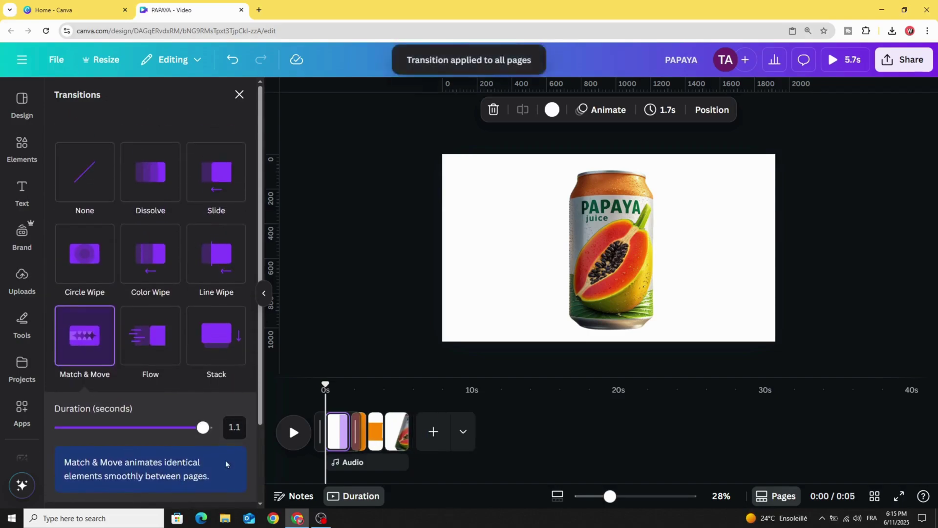
{"action": "left_click", "coordinate": [319, 390]}
- Return to the first page and play the video preview from the start
{"action": "left_click", "coordinate": [339, 431]}
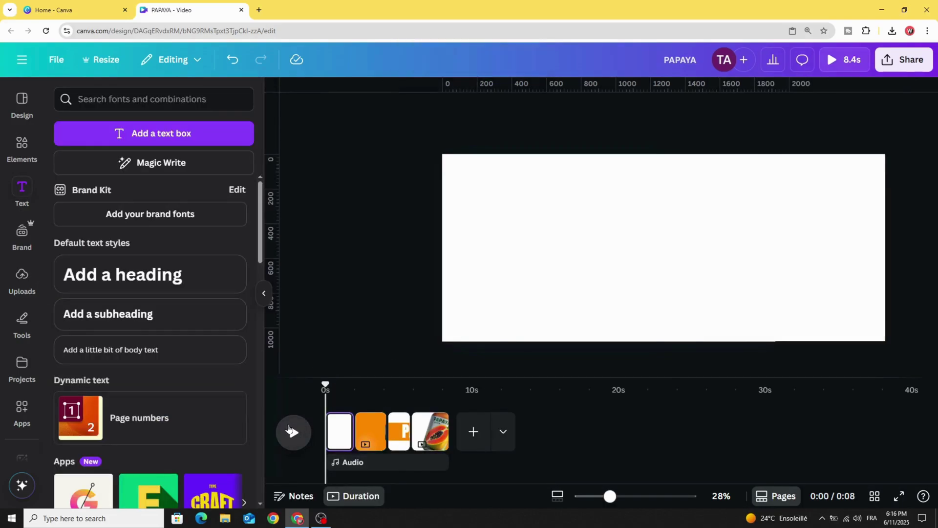
{"action": "left_click", "coordinate": [491, 295]}
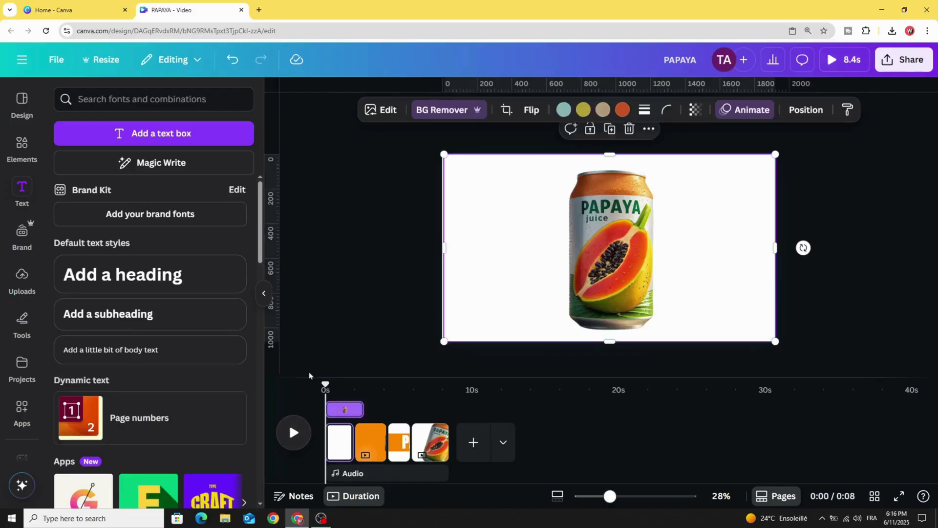
{"action": "left_click", "coordinate": [294, 432]}
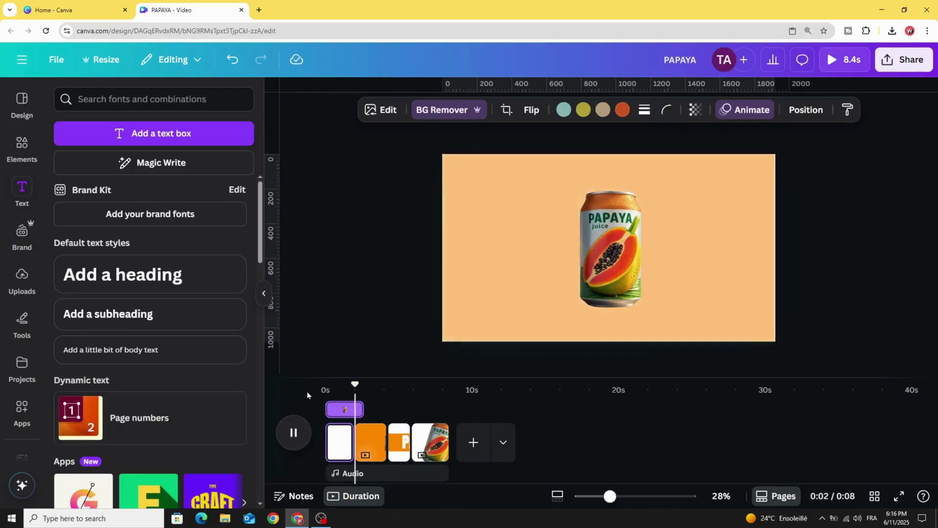